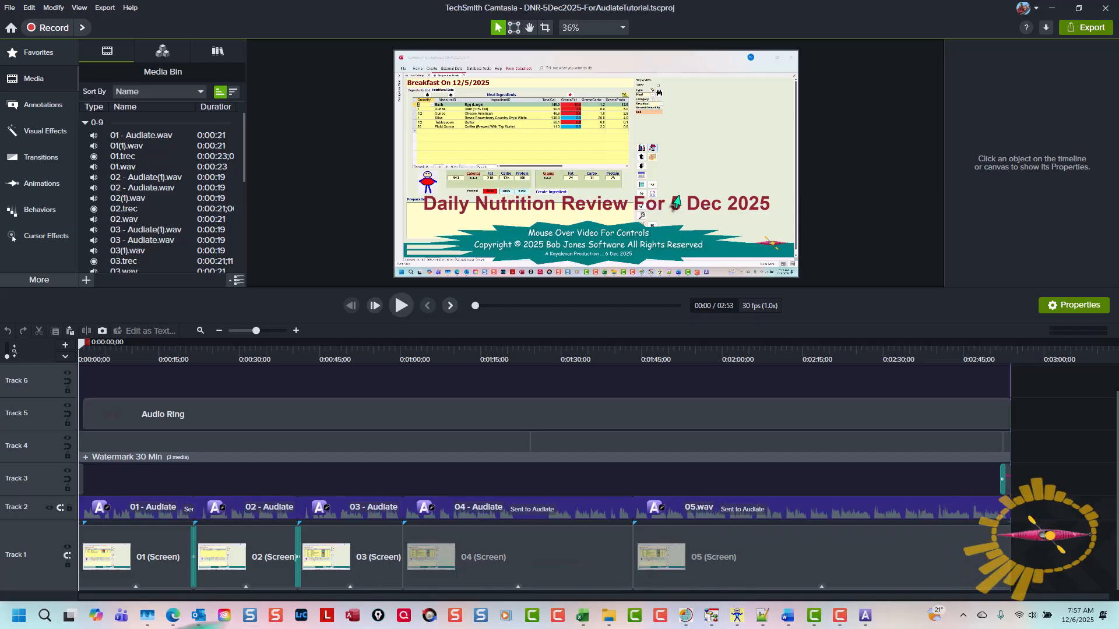
left_click(140, 551)
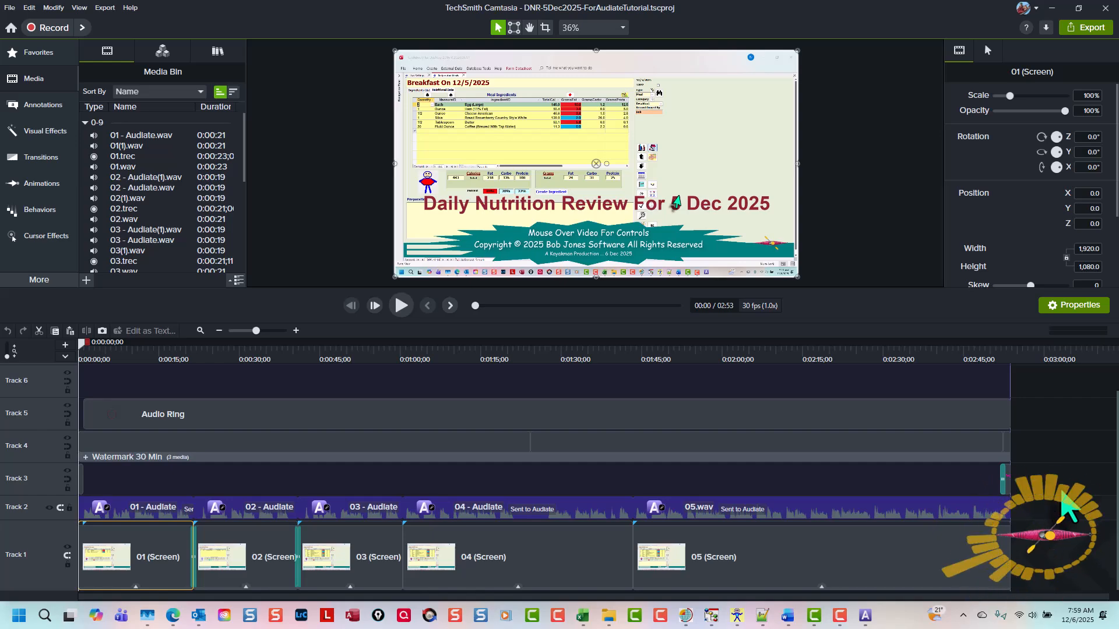
left_click(138, 550)
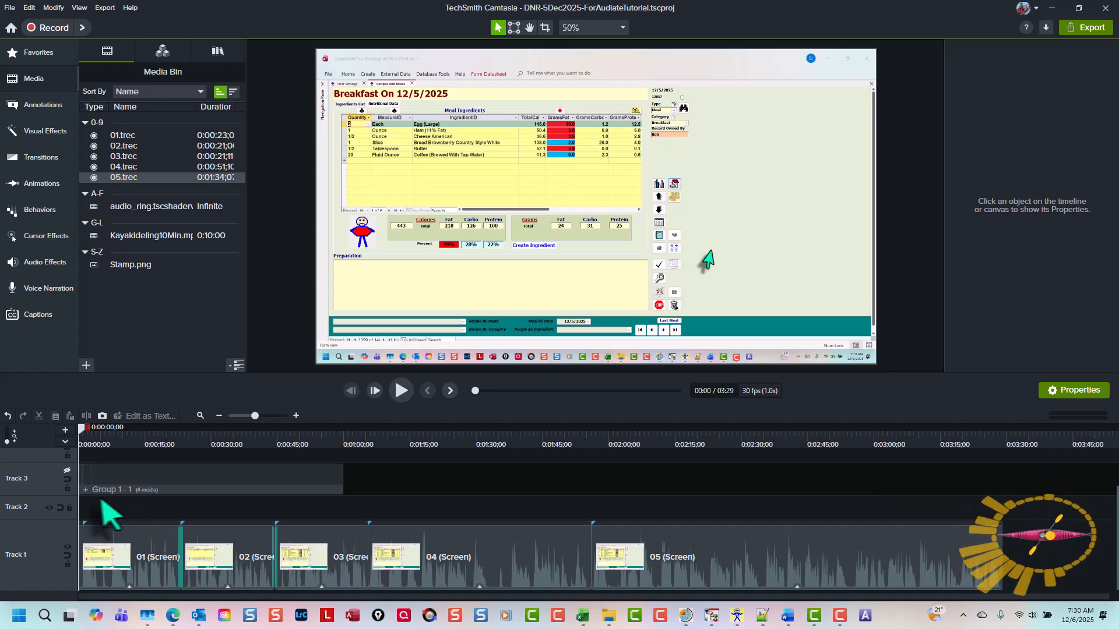
Send the audio of the 01 (Screen) clip to Audiate, importing it as one scene.
left_click(155, 570)
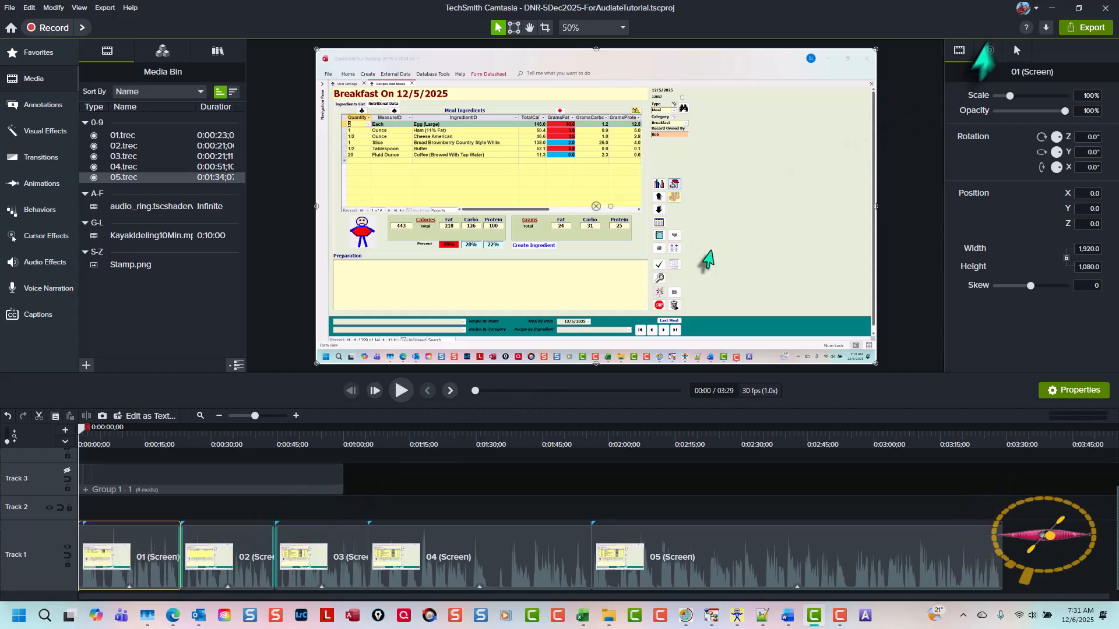
left_click(987, 50)
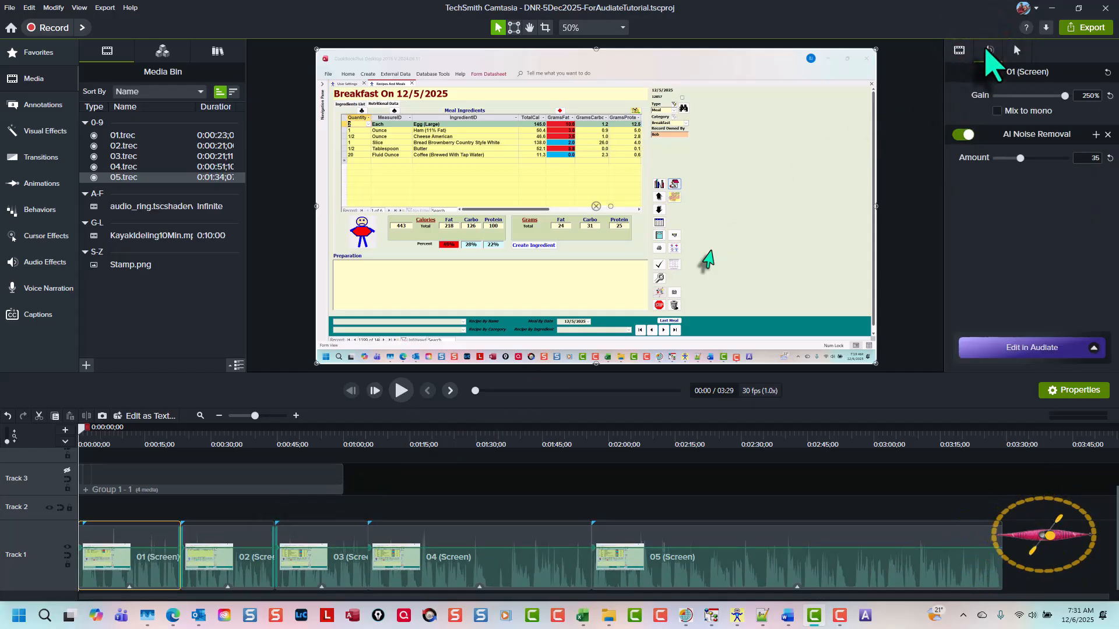
left_click(1032, 348)
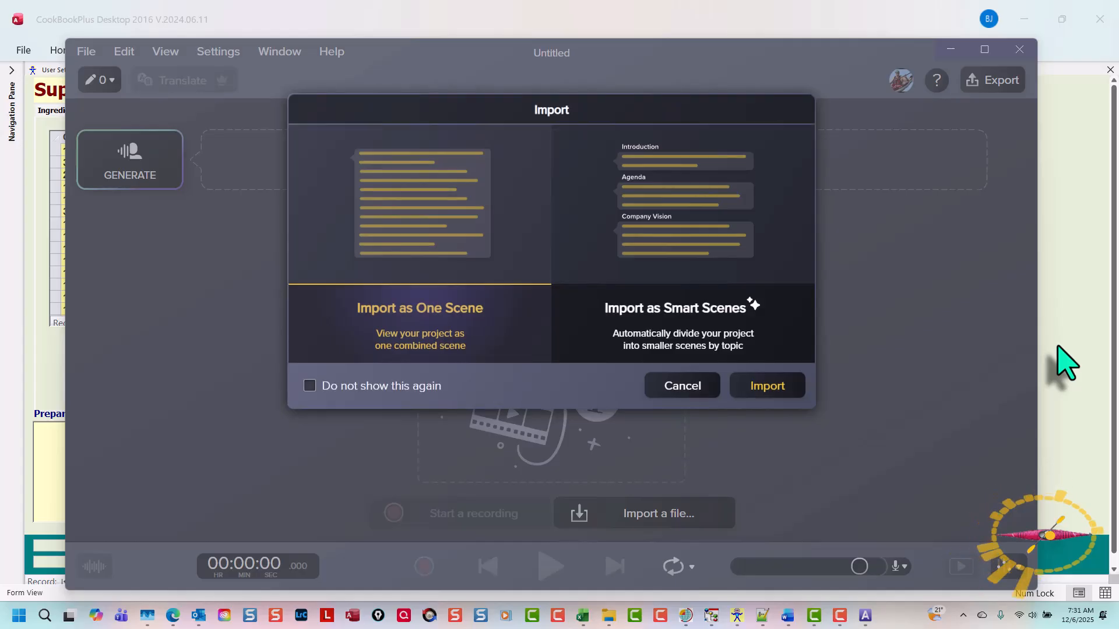
left_click(768, 386)
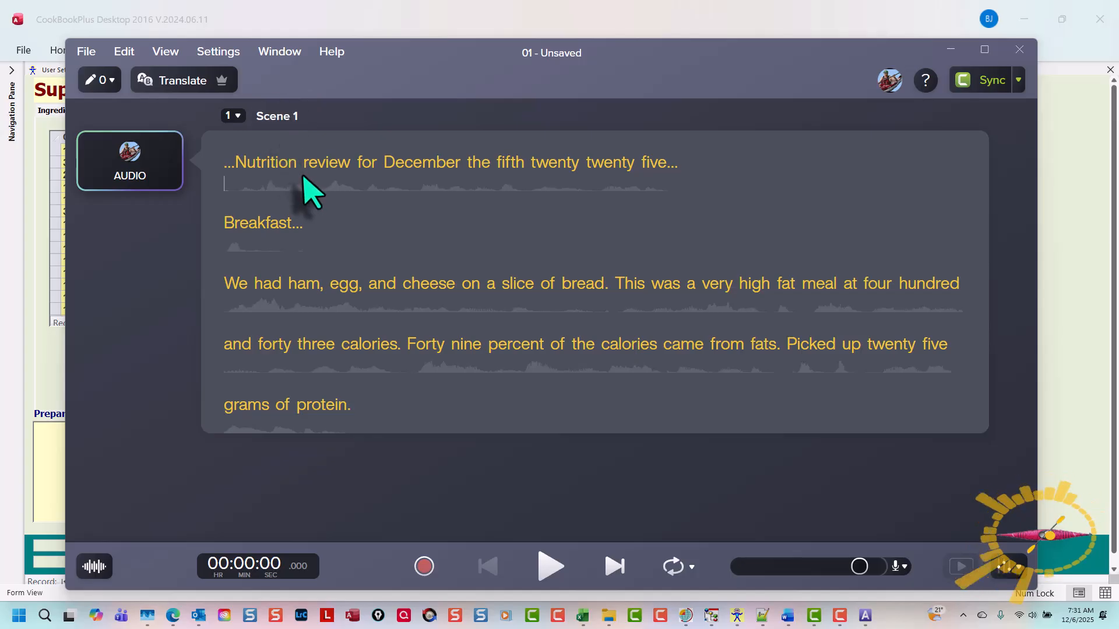
Generate replacement narration from the script with the English (US) voice Eric at speed 1.07 and pitch 1.
left_click(153, 172)
left_click(488, 163)
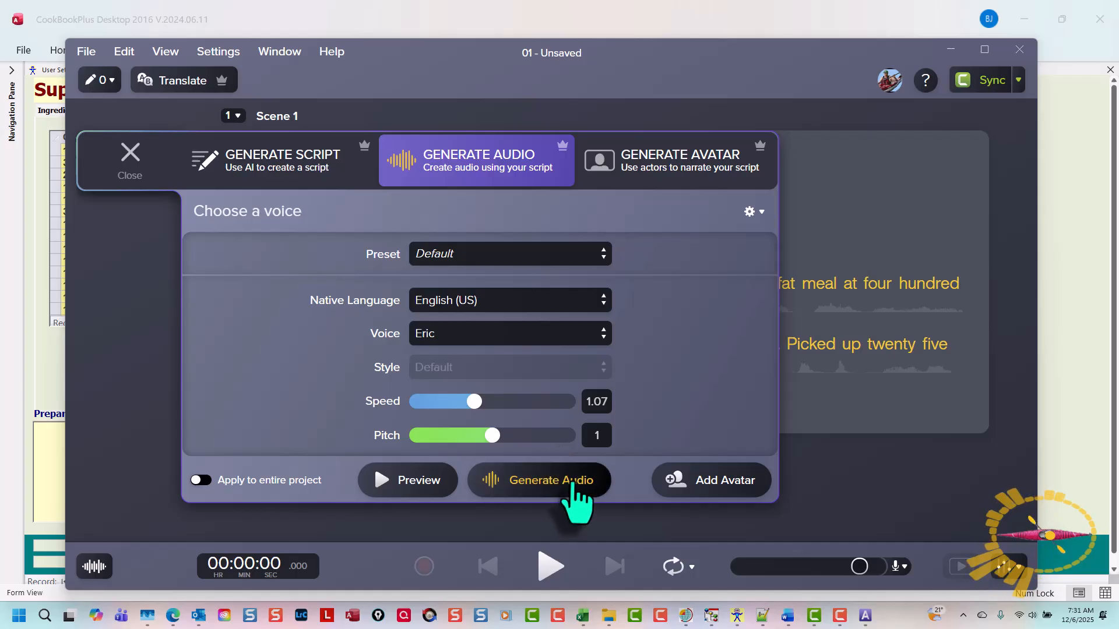
left_click(572, 483)
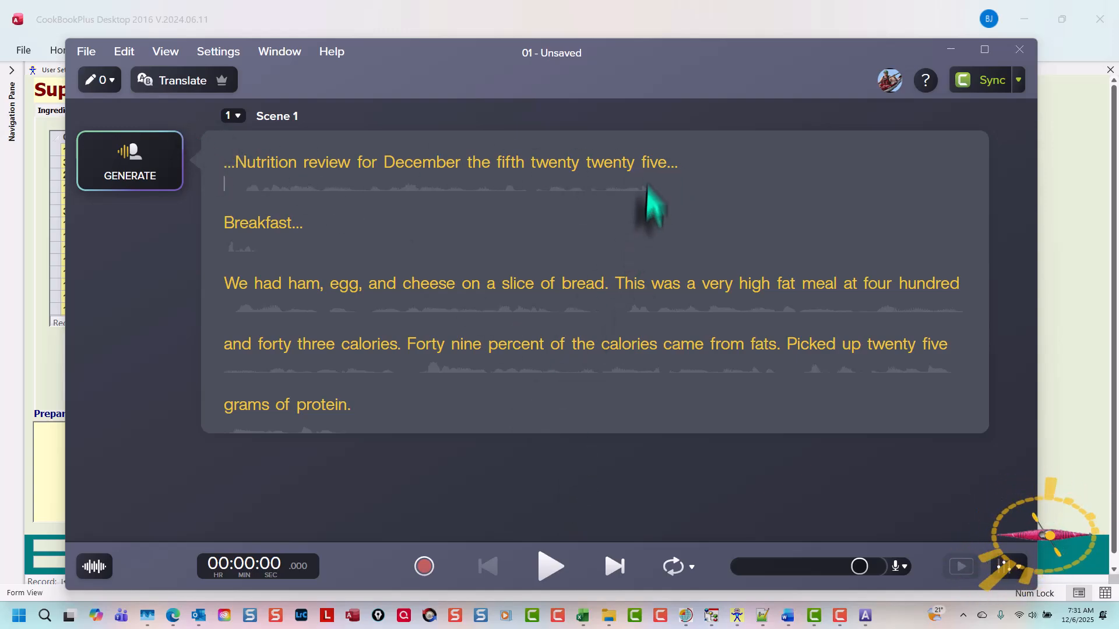
In the script, remove the ellipses after "twenty five" and "Breakfast", replace the period after "protein" with an ellipsis, and finish scripting.
left_click(671, 162)
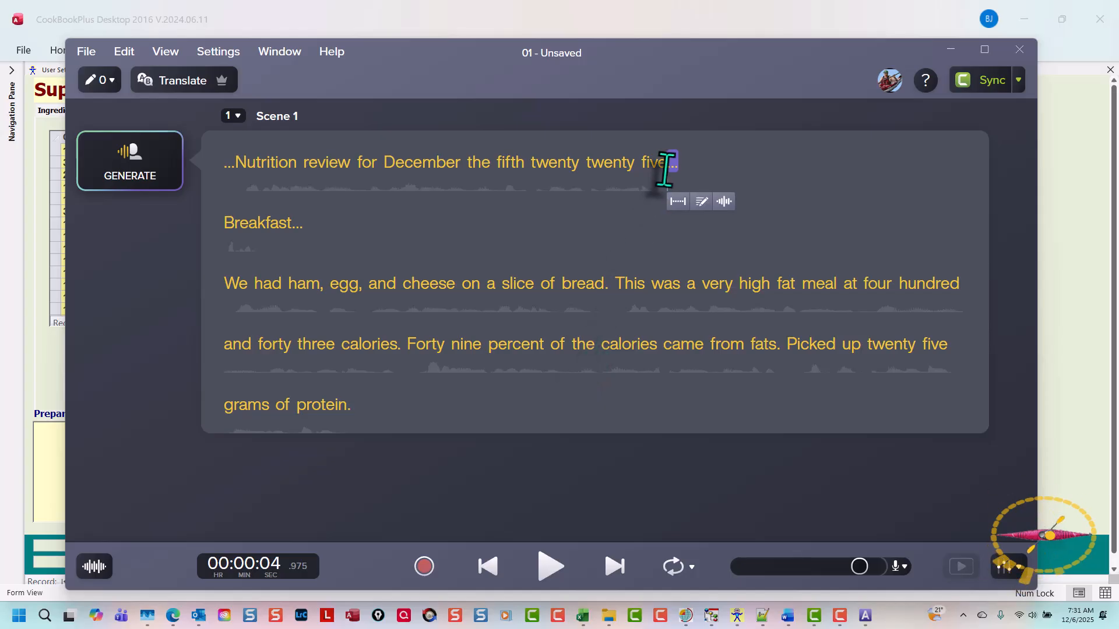
left_click(697, 207)
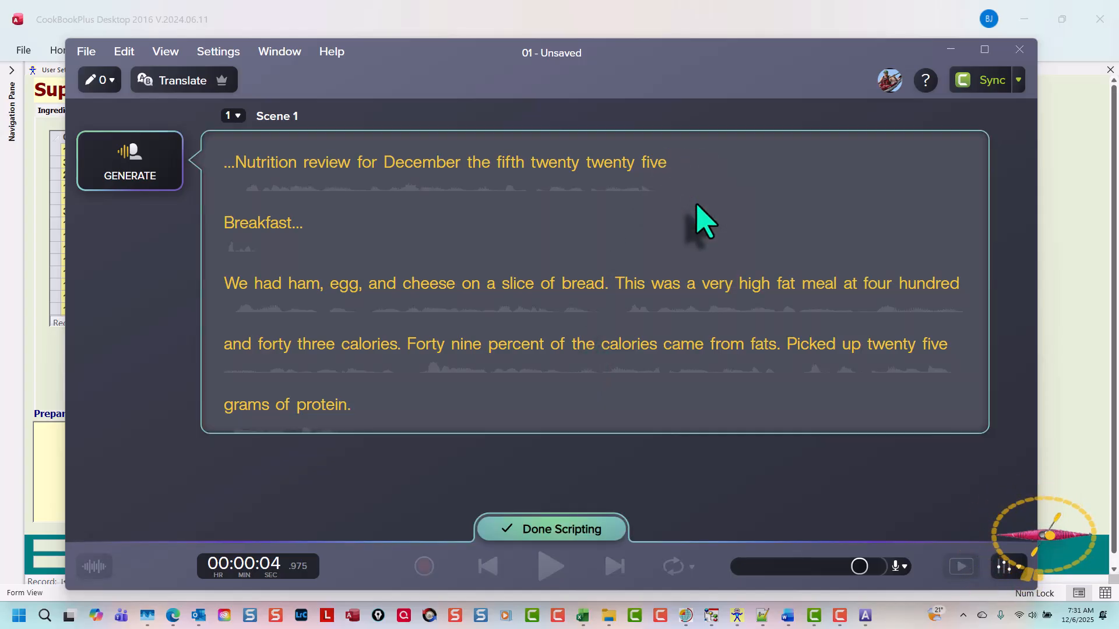
left_click(297, 225)
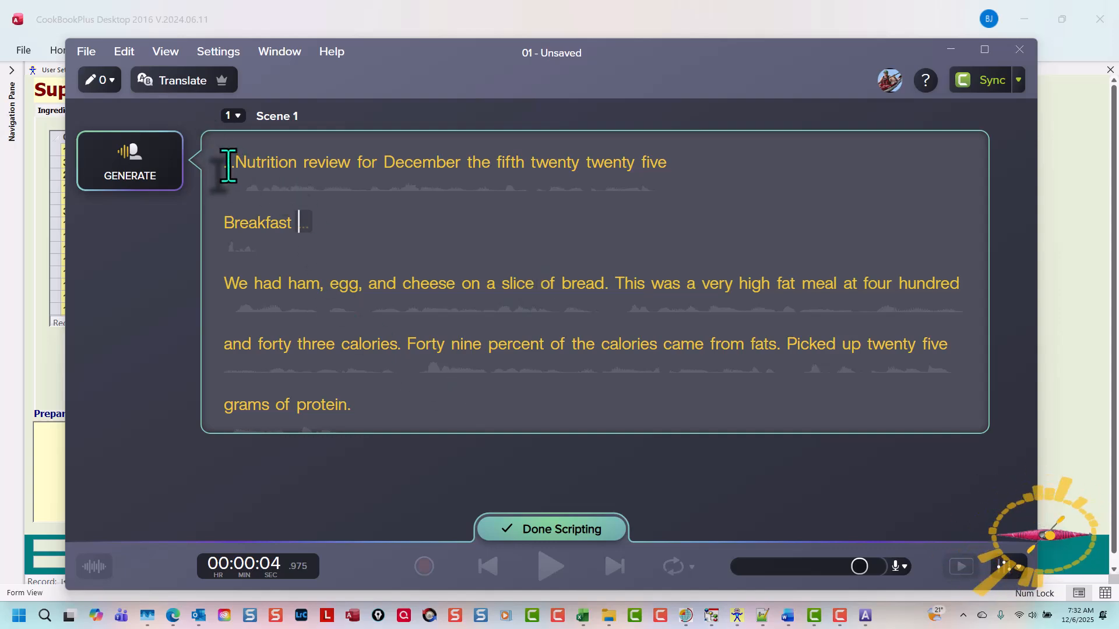
left_click(355, 404)
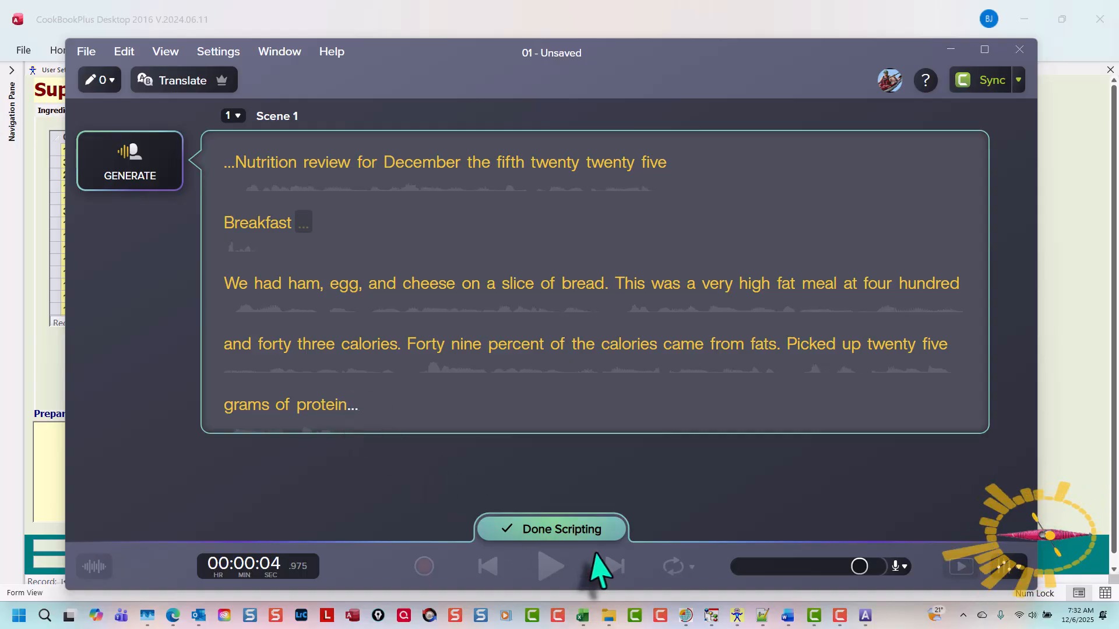
left_click(584, 531)
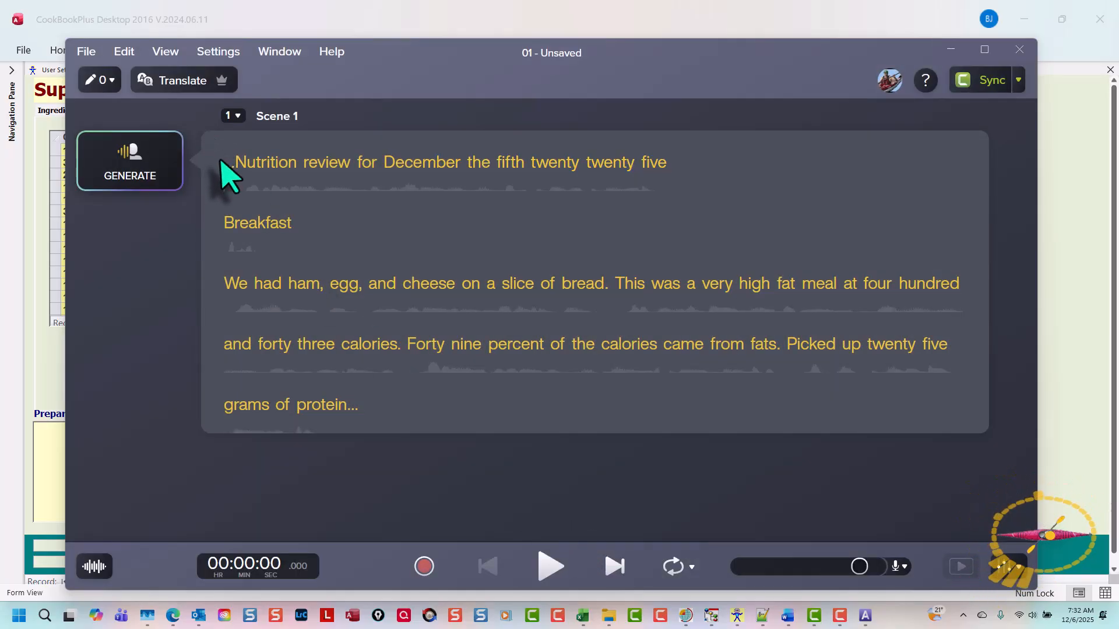
left_click(222, 163)
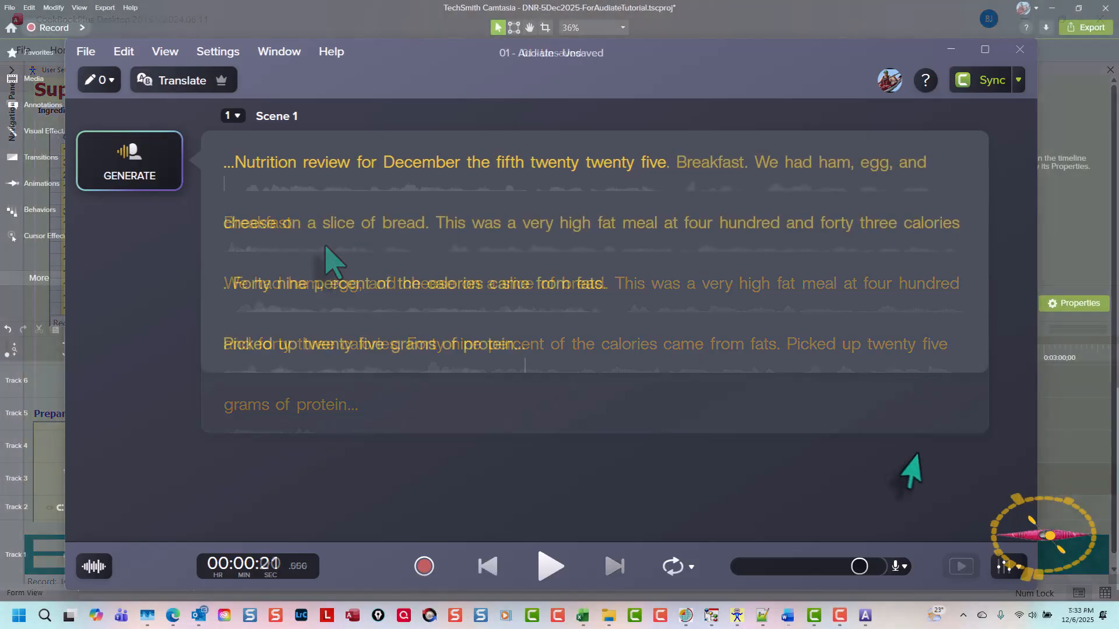
Sync the generated narration to Camtasia, saving the Audiate project as 01, and switch to Camtasia.
left_click(995, 80)
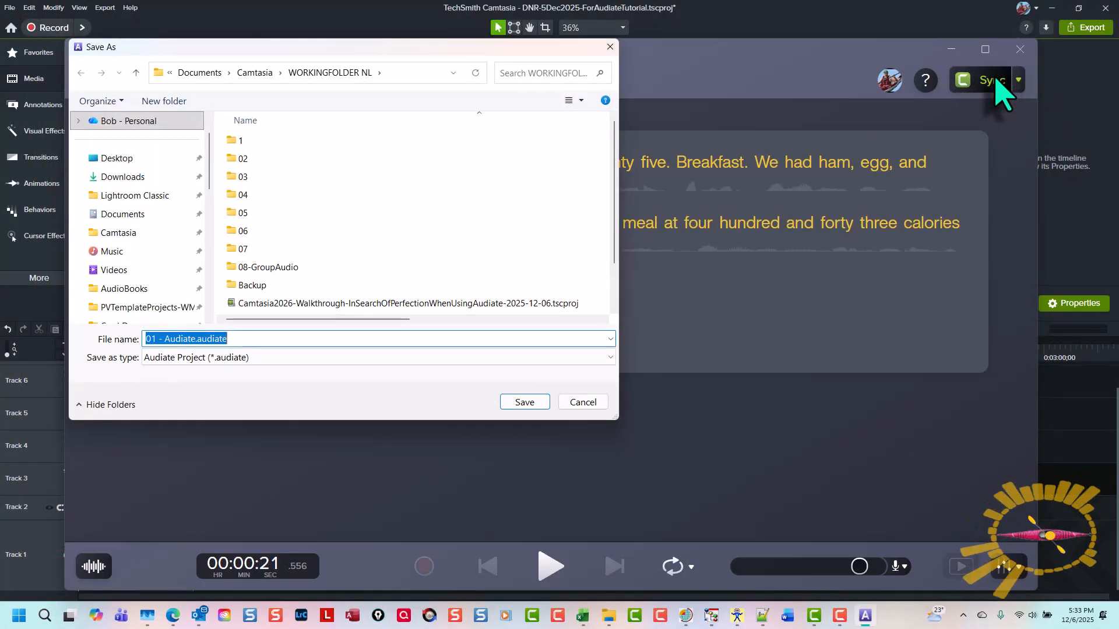
type("01")
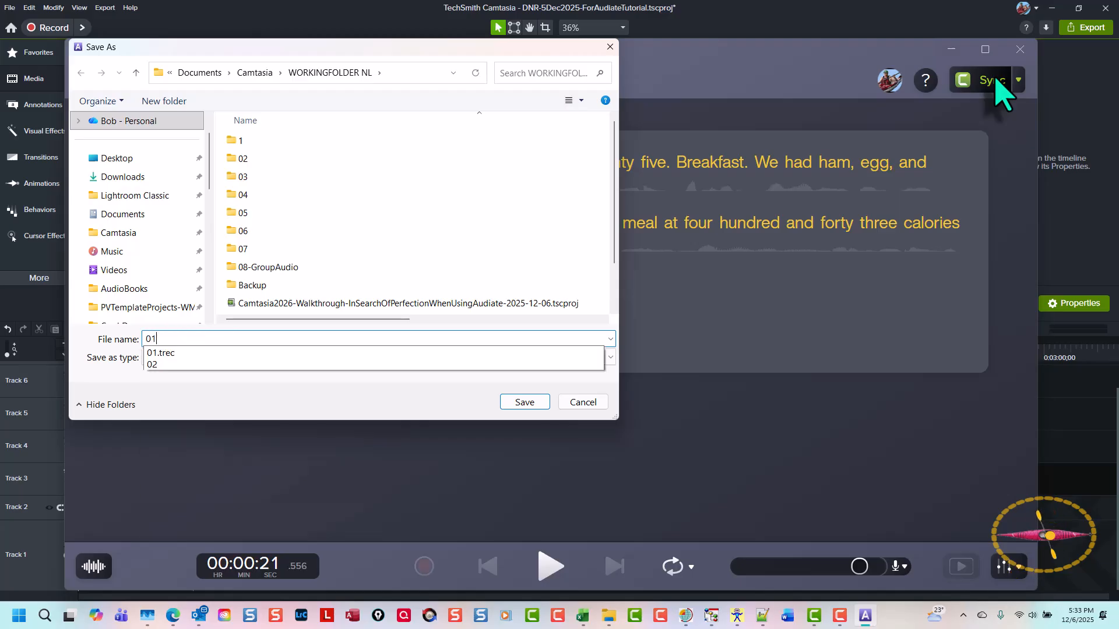
key("Return")
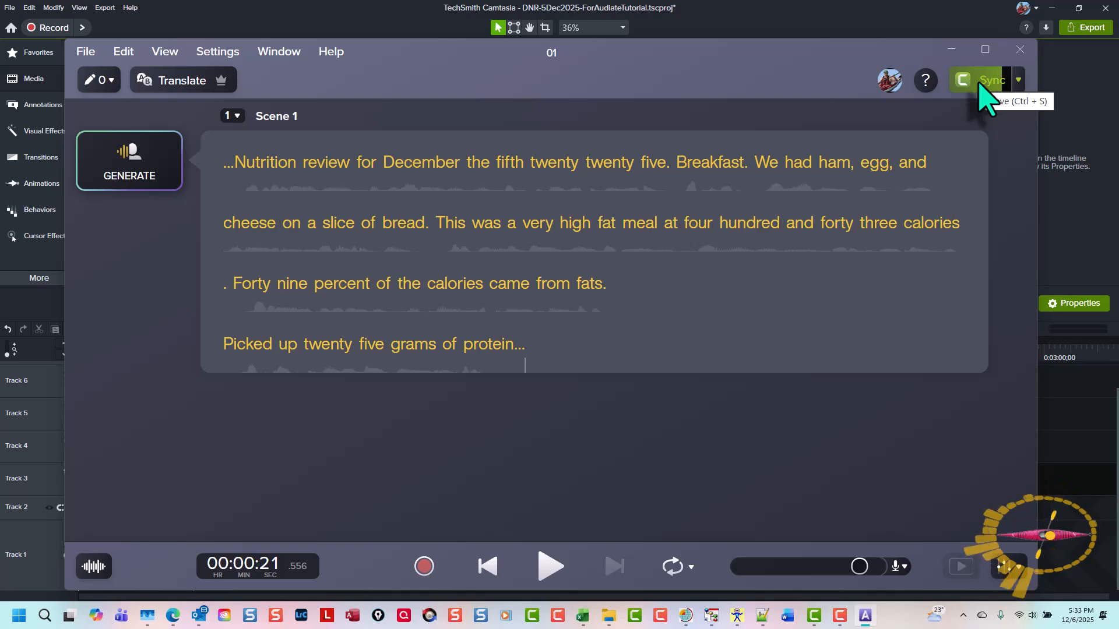
left_click(979, 82)
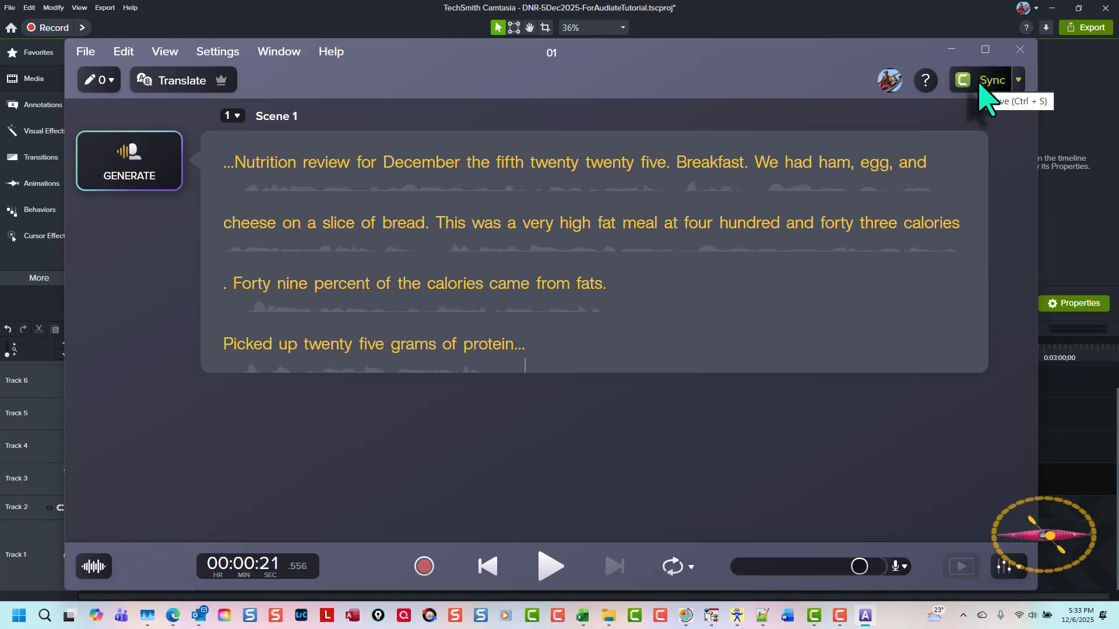
left_click(815, 615)
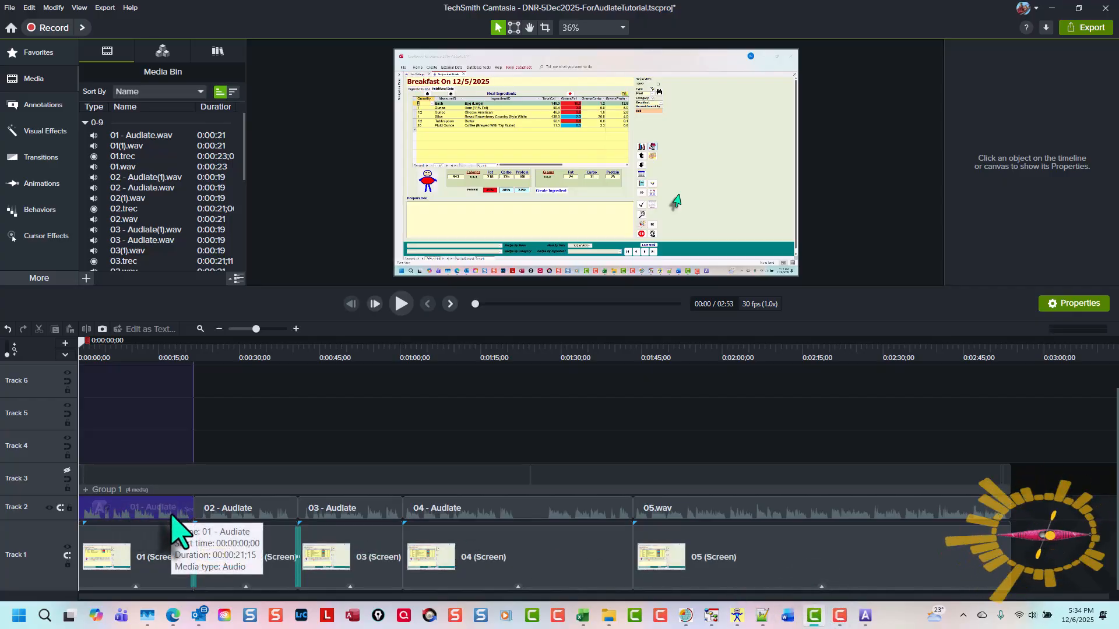
Play the opening seconds of the timeline to check the synced 01 - Audiate narration against the screen recording.
left_click(401, 303)
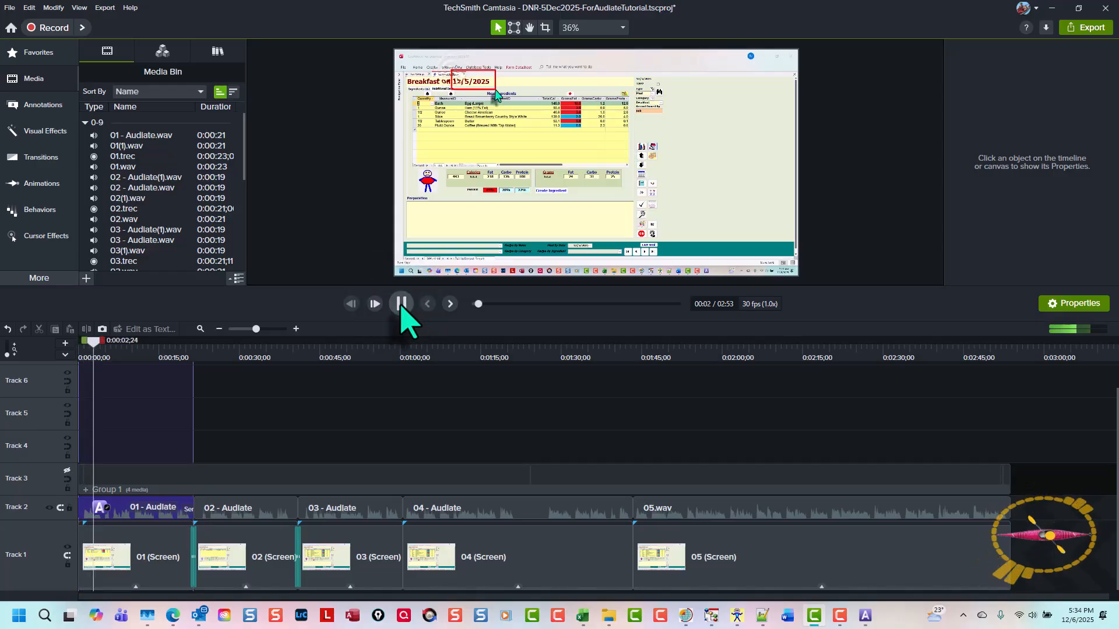
left_click(401, 303)
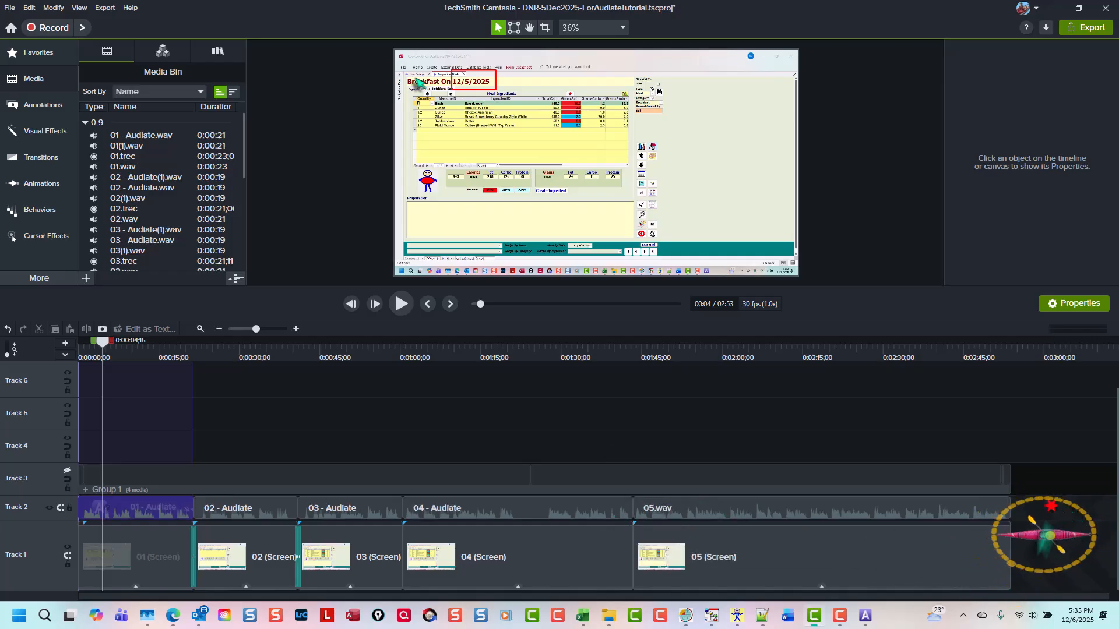
left_click_drag(1049, 507, 247, 560)
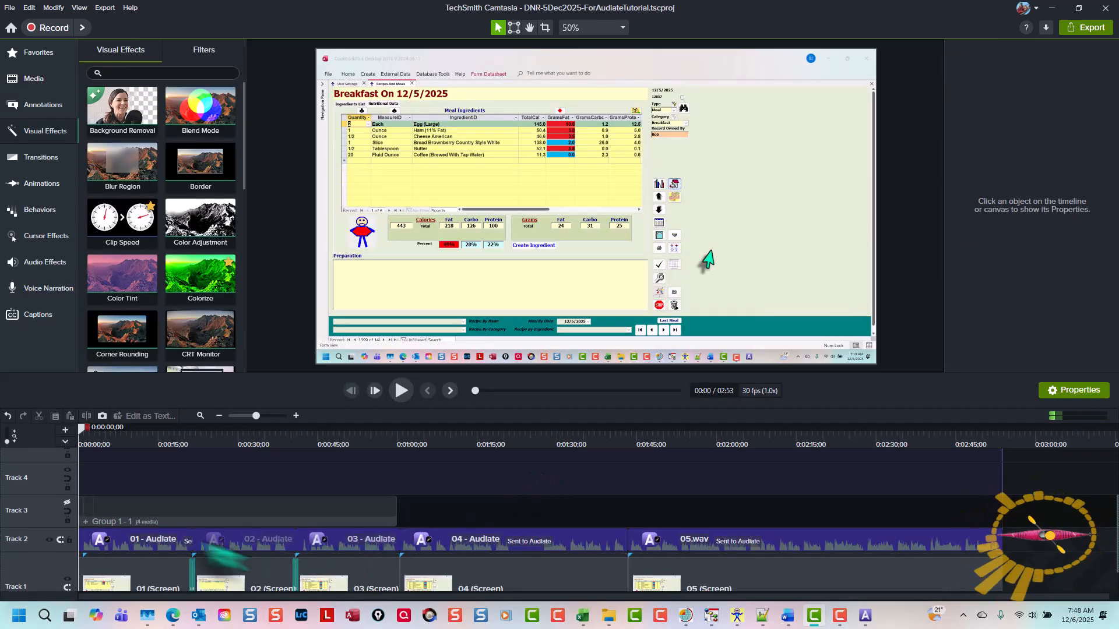
Turn on Track 3 and ungroup Group 1 - 1 into its separate clips.
left_click(67, 502)
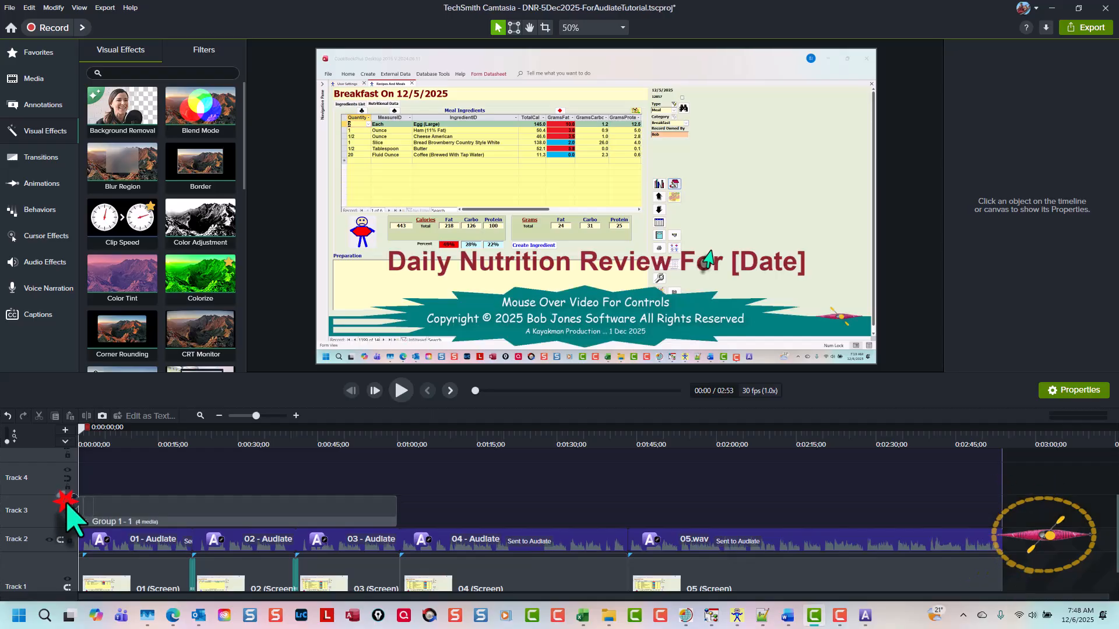
left_click(199, 508)
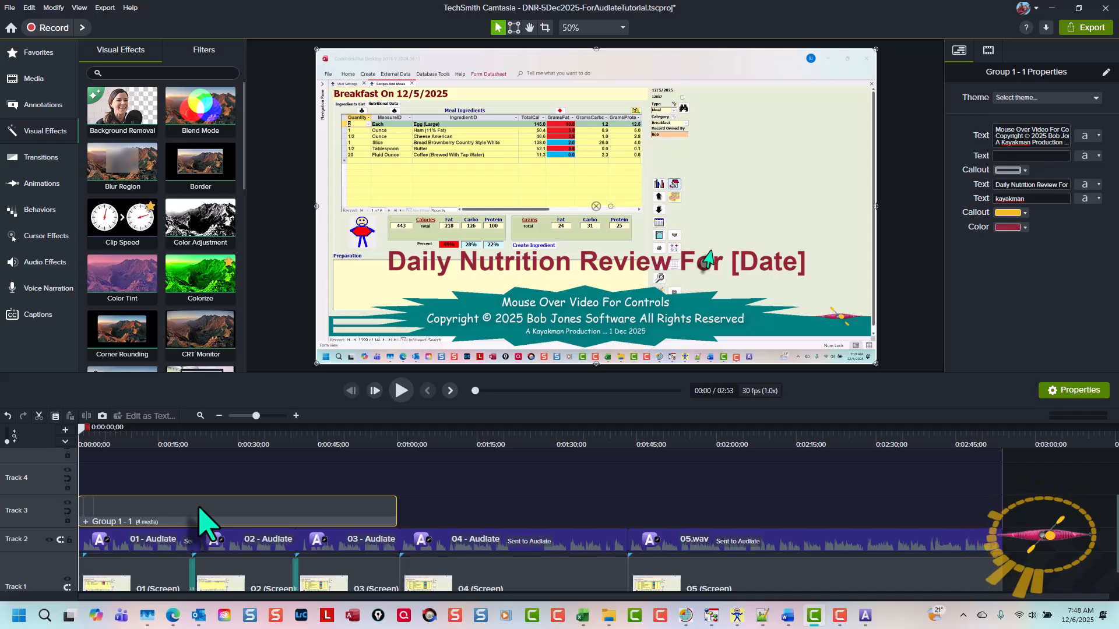
double_click(199, 509)
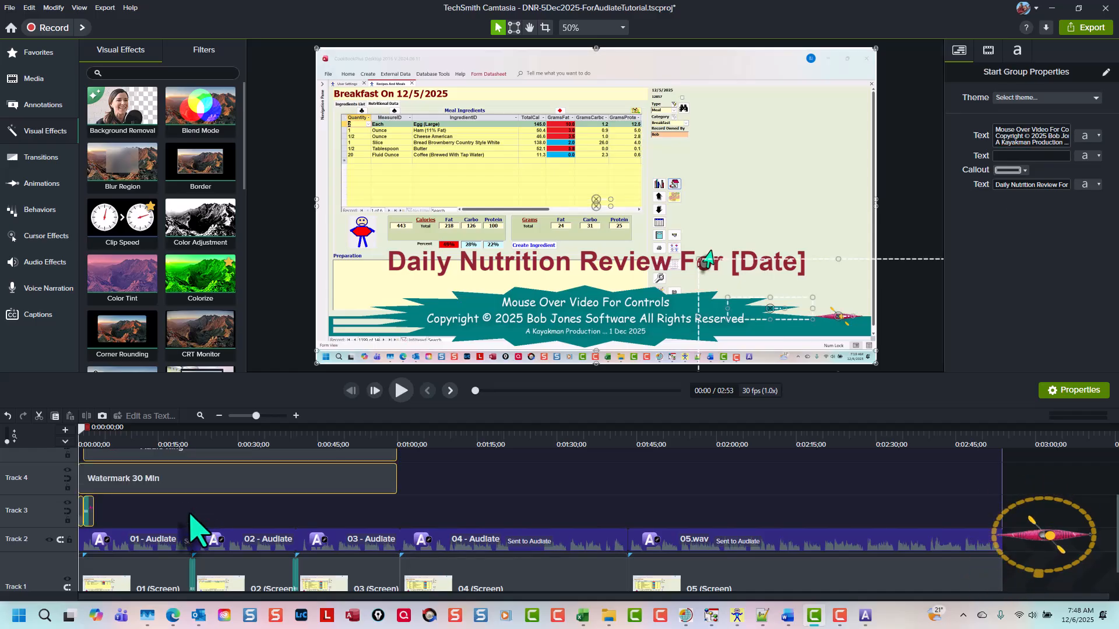
left_click(190, 514)
Move the text callout clip on Track 3 from near the timeline's start to its end, finishing at 0:02:53;25.
left_click(87, 512)
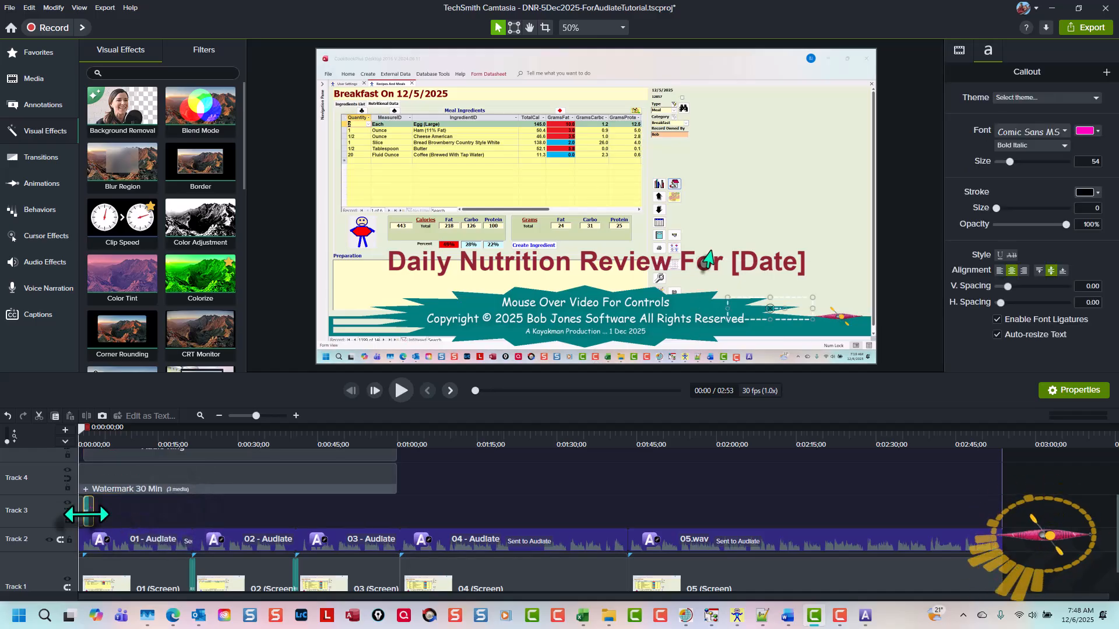
key("ctrl+x")
key("ctrl+End")
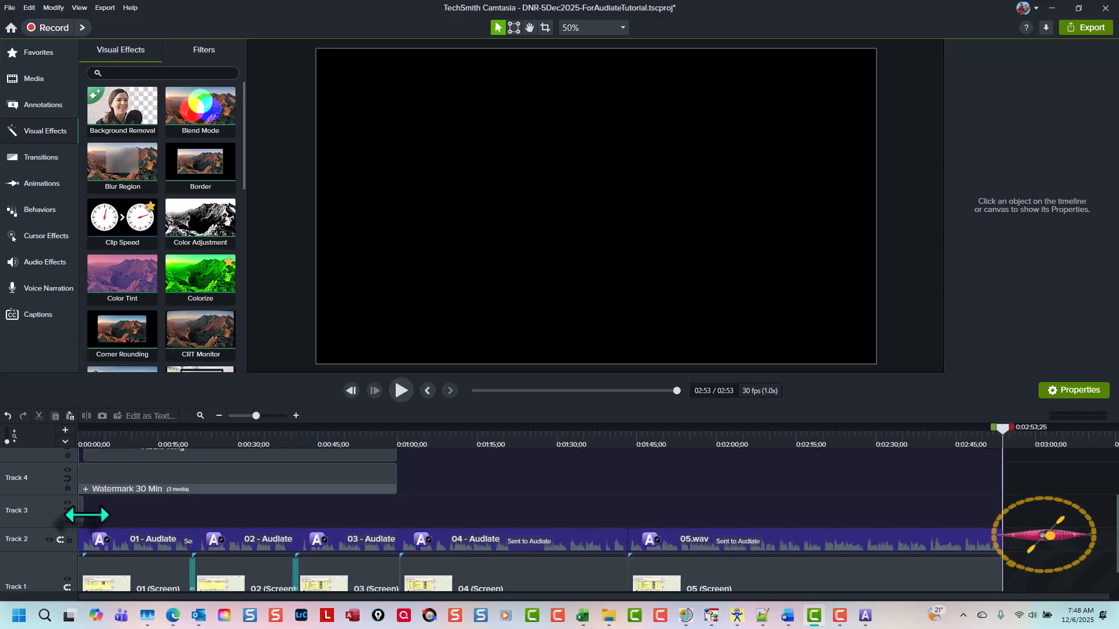
right_click(977, 518)
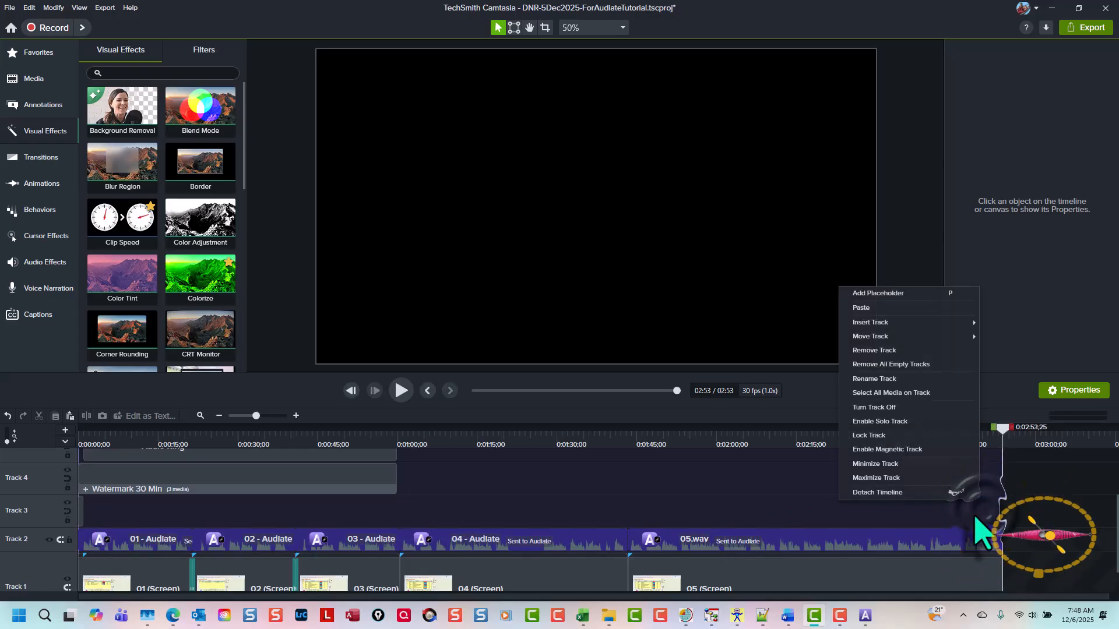
key("Down")
key("Down")
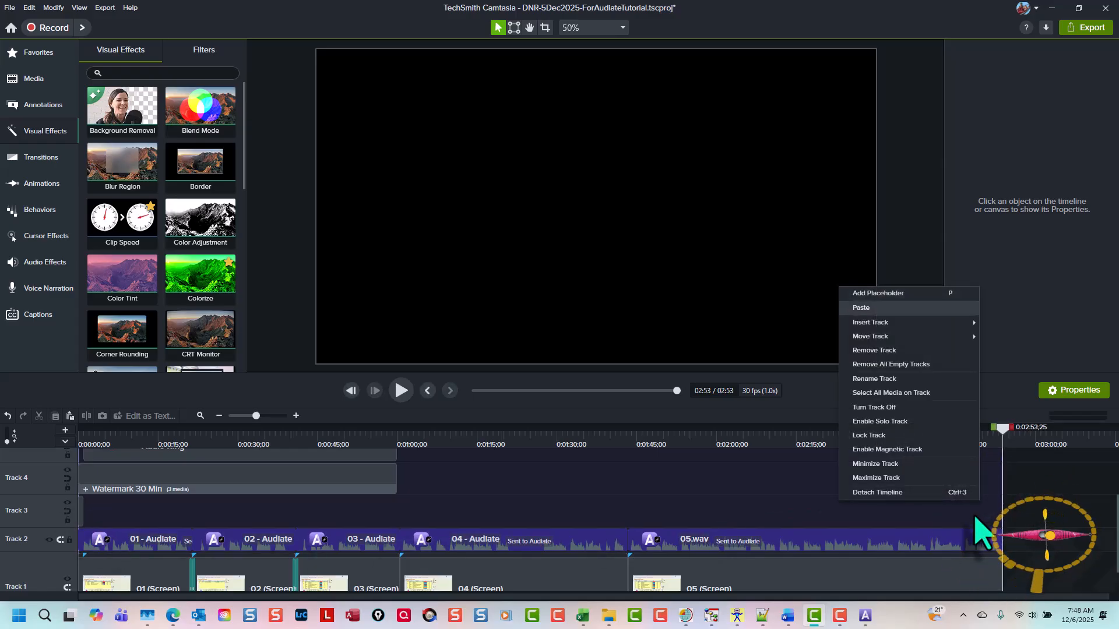
key("Return")
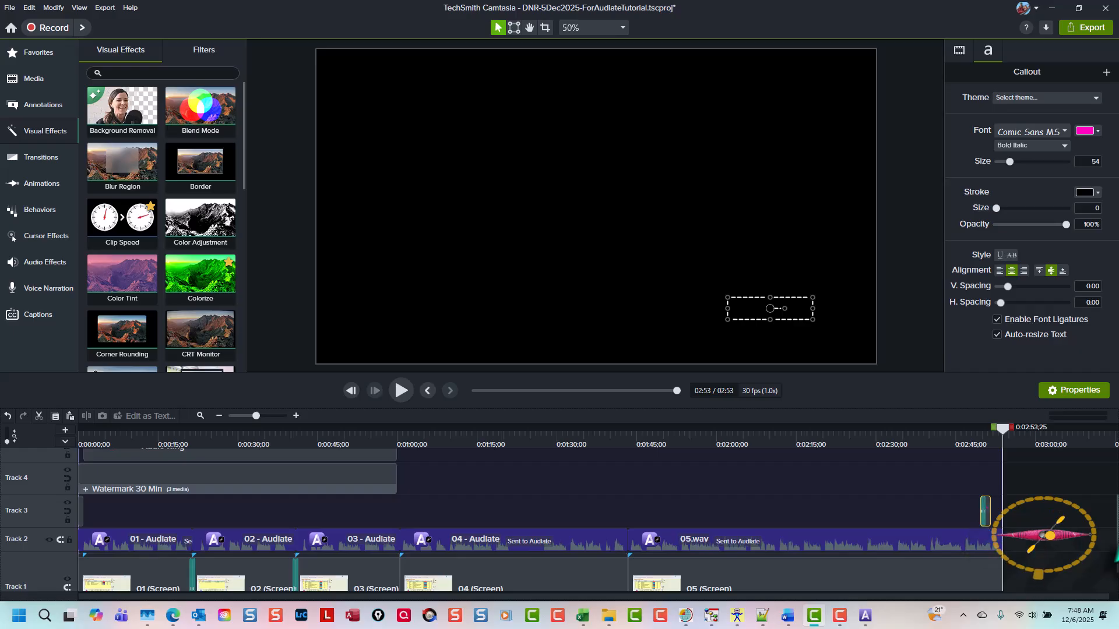
scroll(1043, 535, "up", 5)
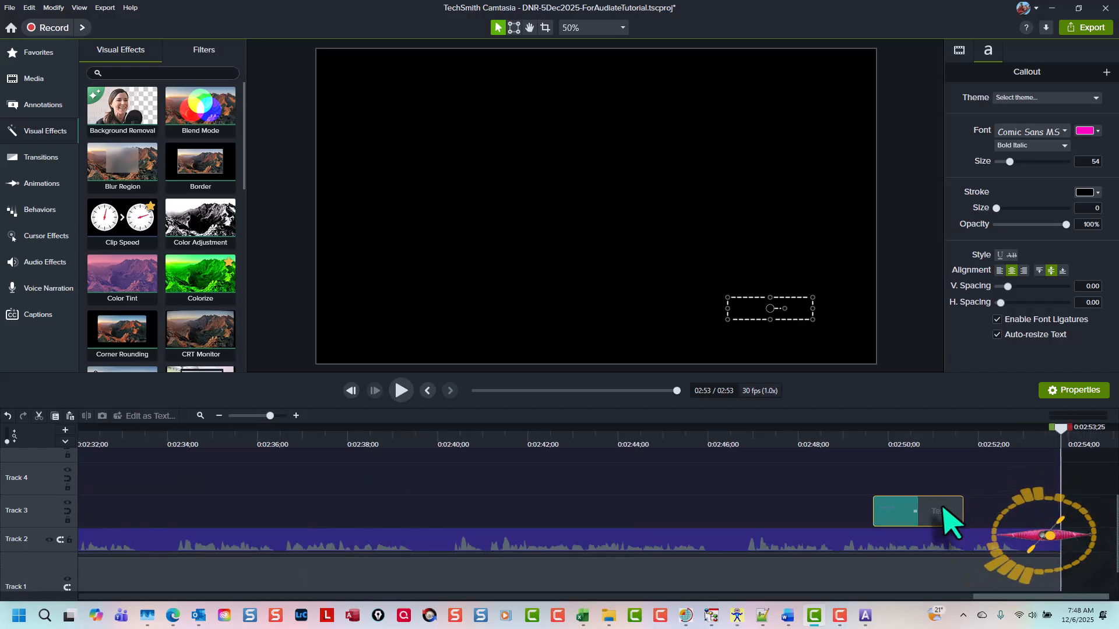
left_click_drag(944, 510, 1042, 510)
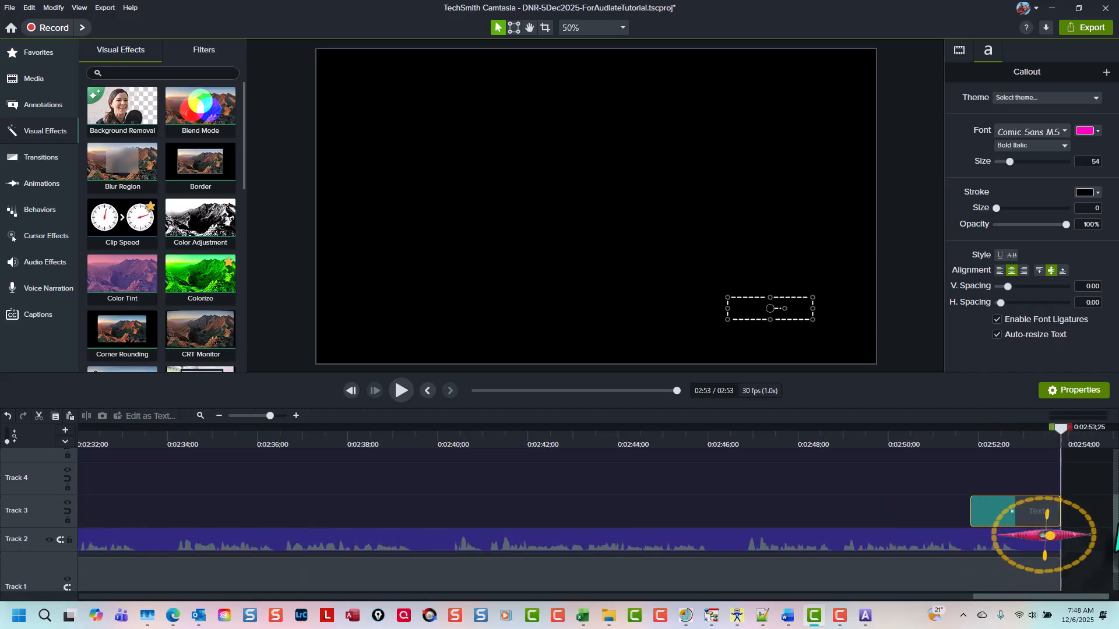
Replace the [Date] placeholder in the opening title with 5 Dec 2025, so it reads Daily Nutrition Review For 5 Dec 2025.
key("ctrl+Home")
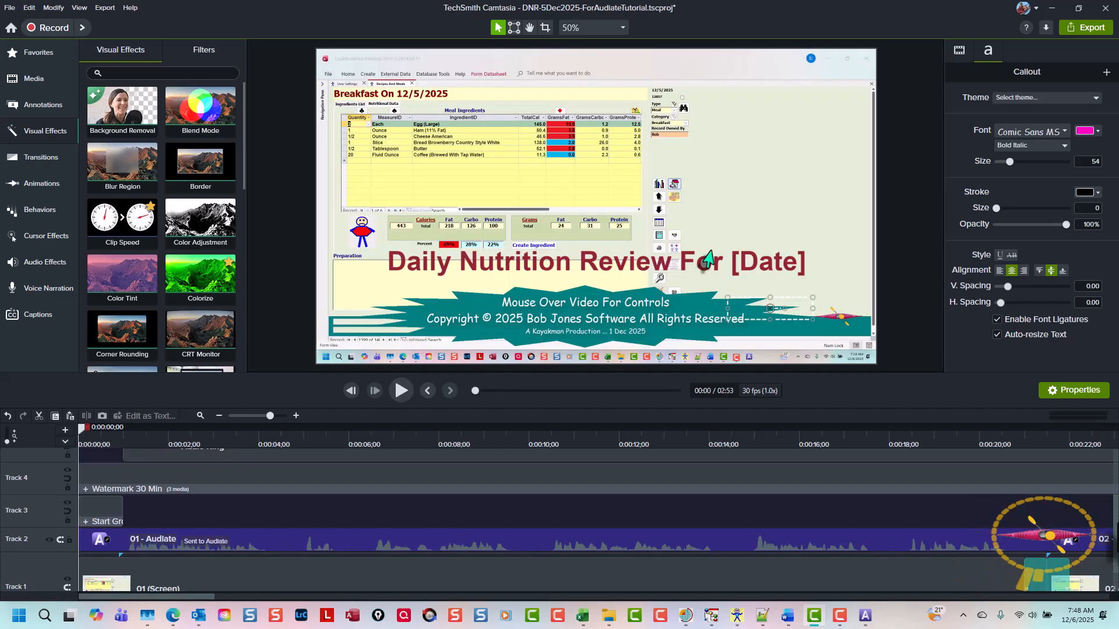
left_click(762, 267)
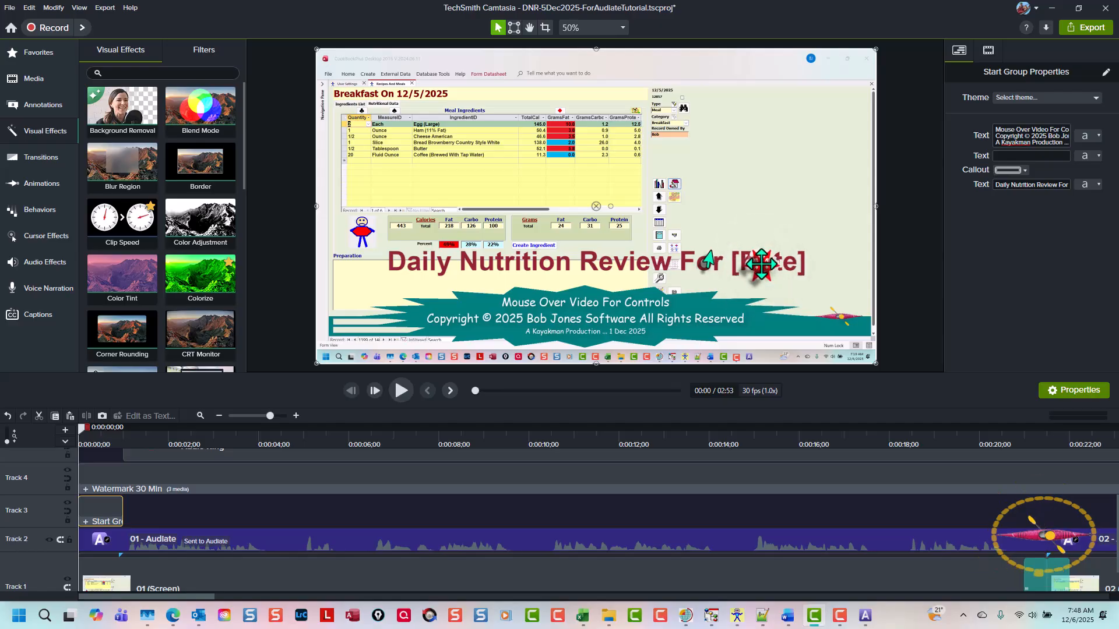
double_click(761, 264)
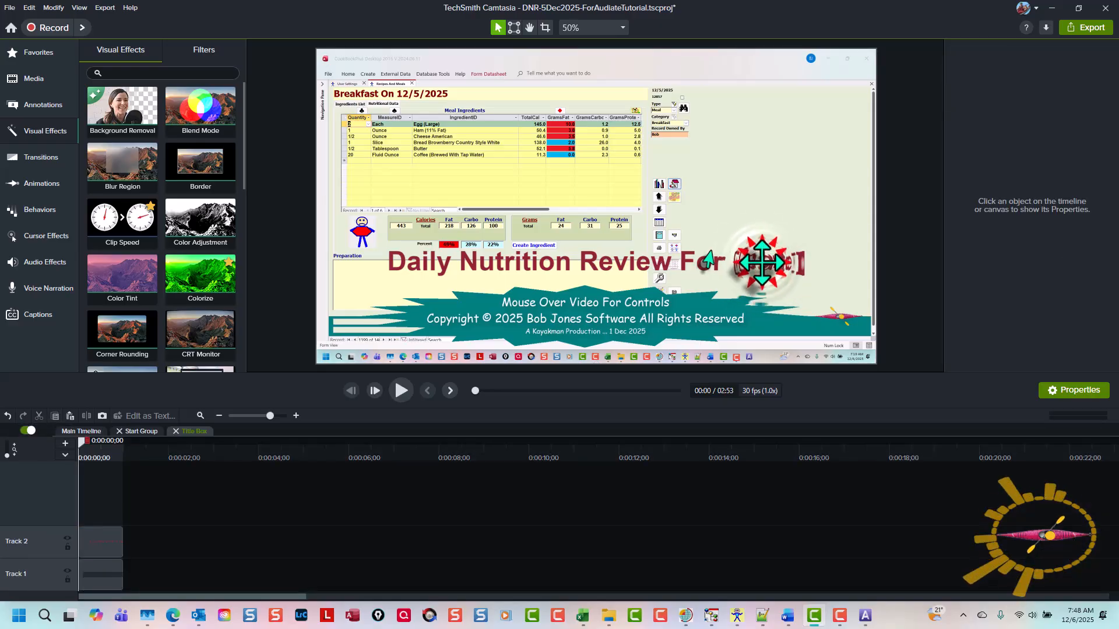
double_click(761, 264)
double_click(762, 264)
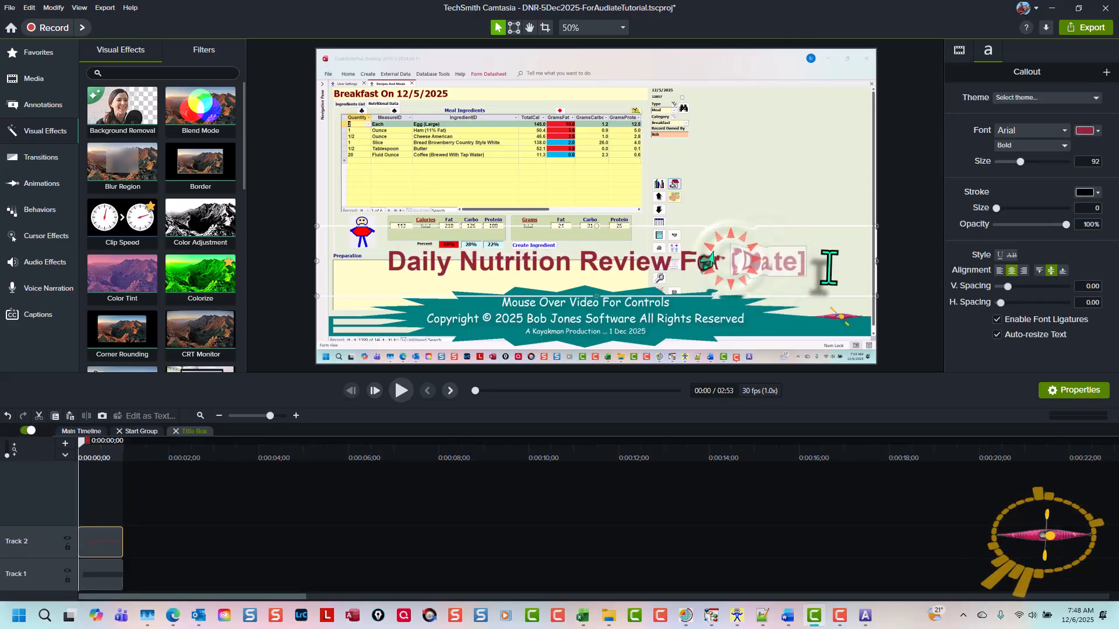
type("5 Dec ")
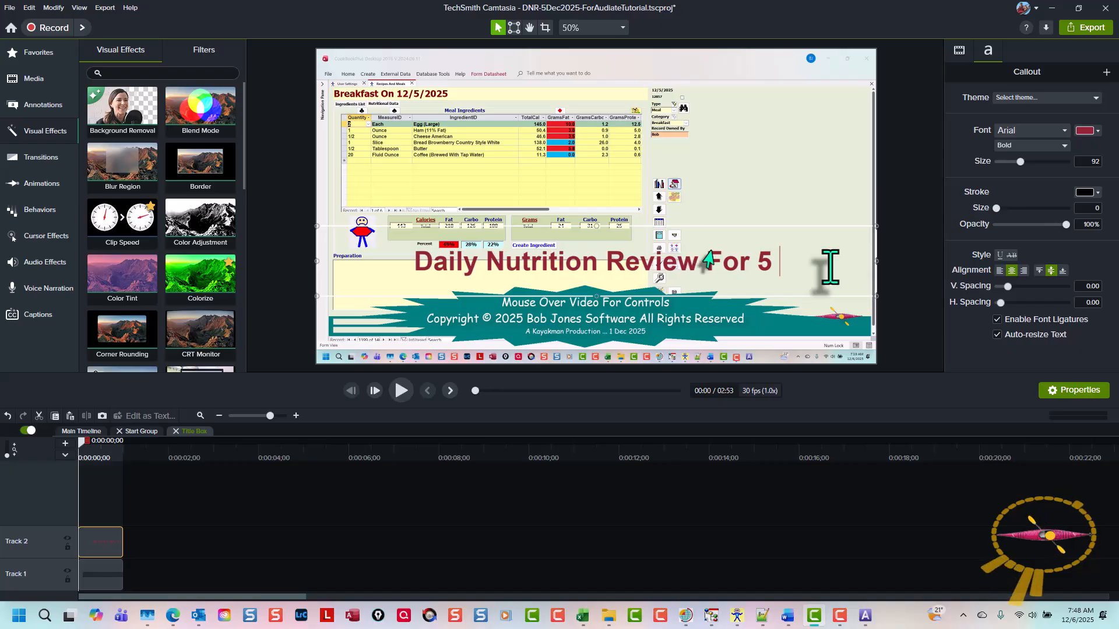
type("2025")
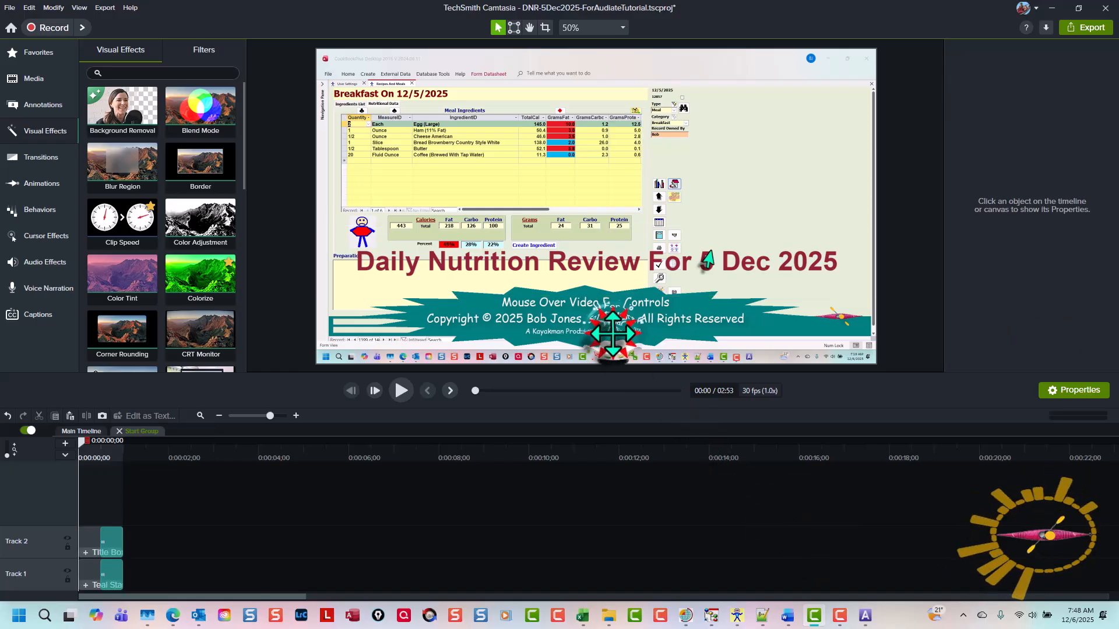
Change the production date in the opening group's teal stamp to 6 Dec 2025 and return to the main timeline.
key("ctrl+equal")
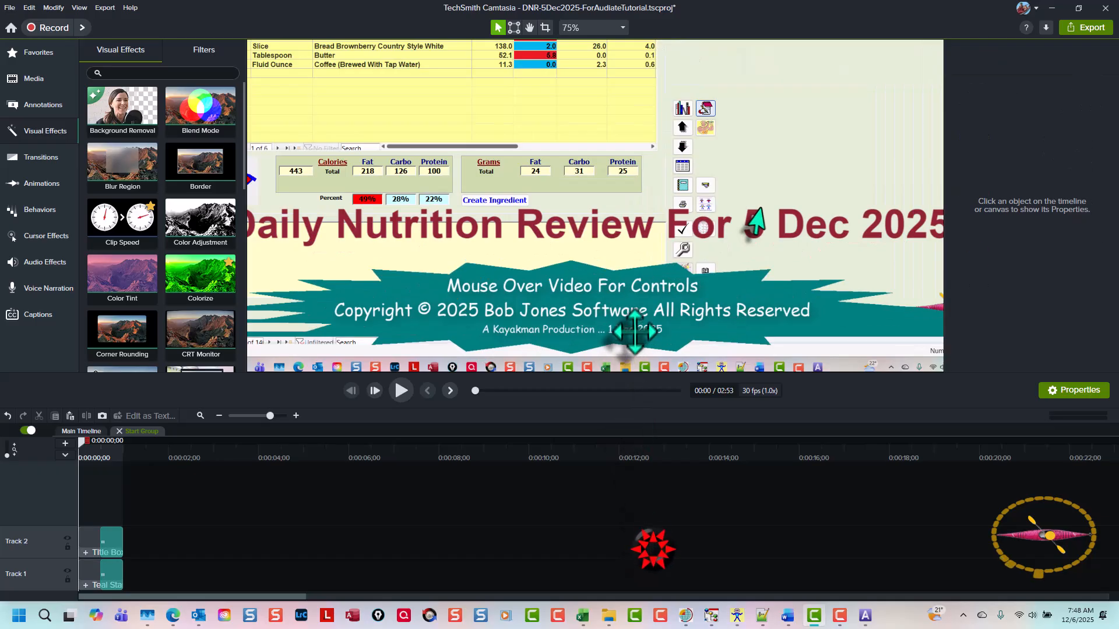
left_click(624, 324)
key("ctrl+equal")
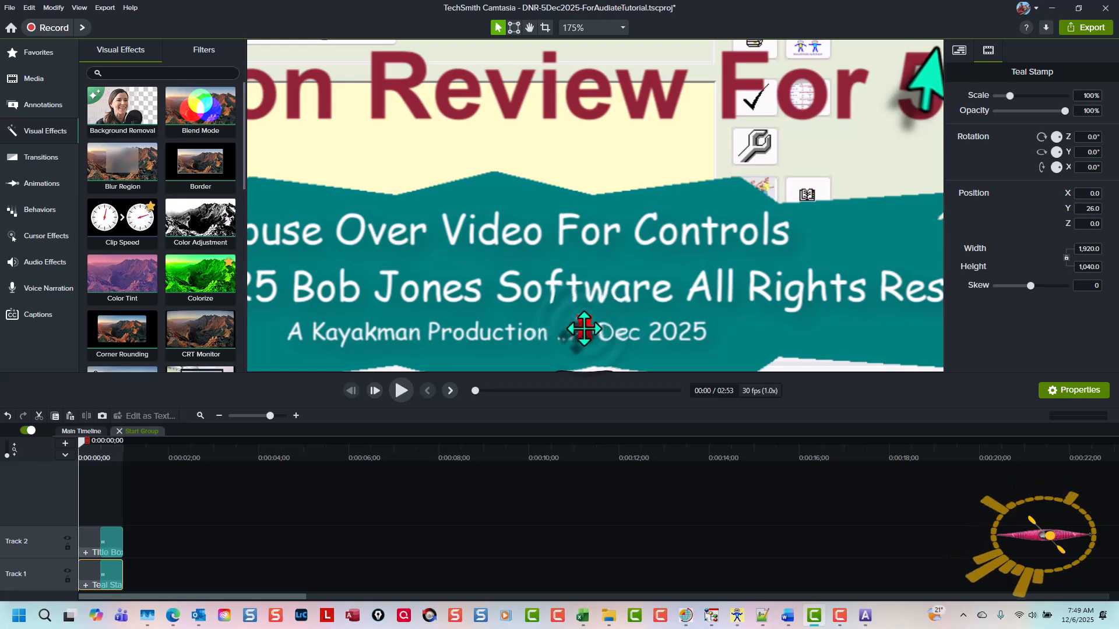
double_click(584, 329)
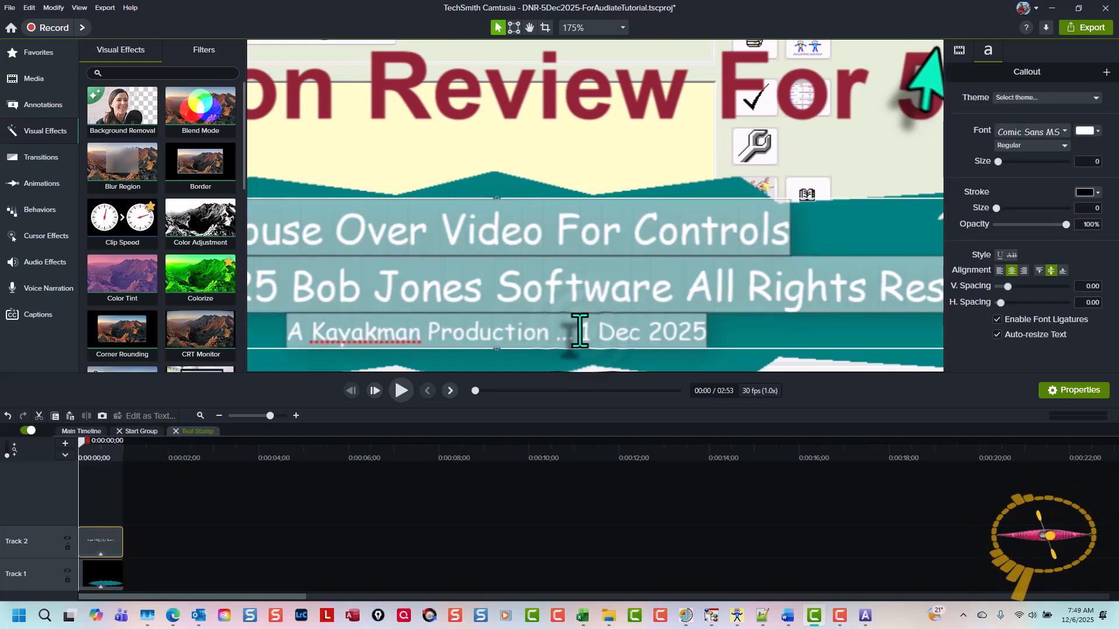
left_click(583, 330)
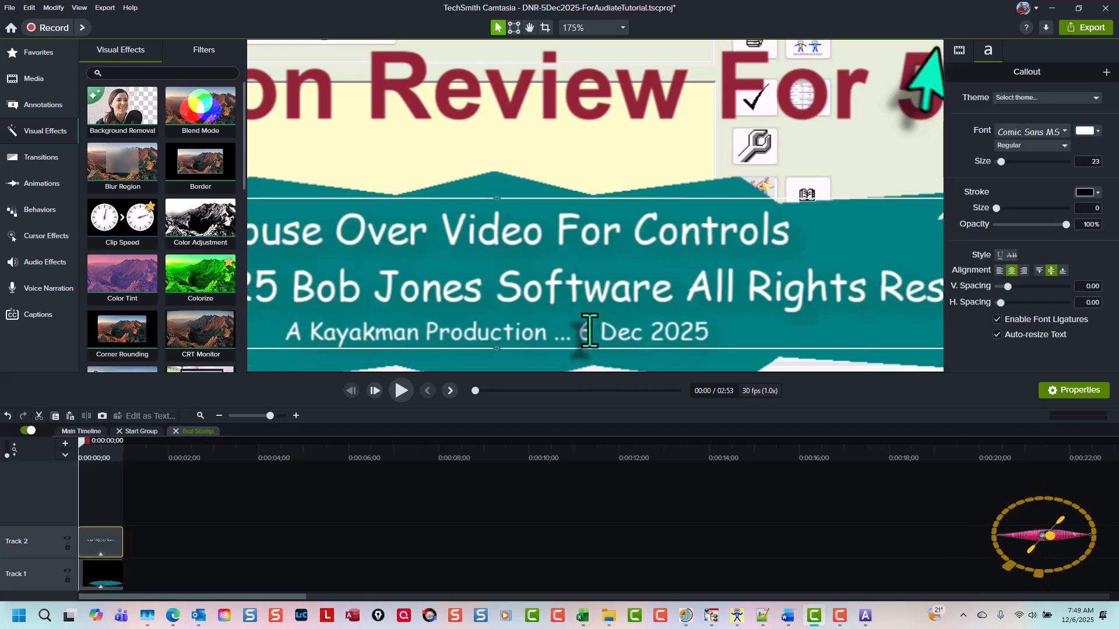
left_click(660, 533)
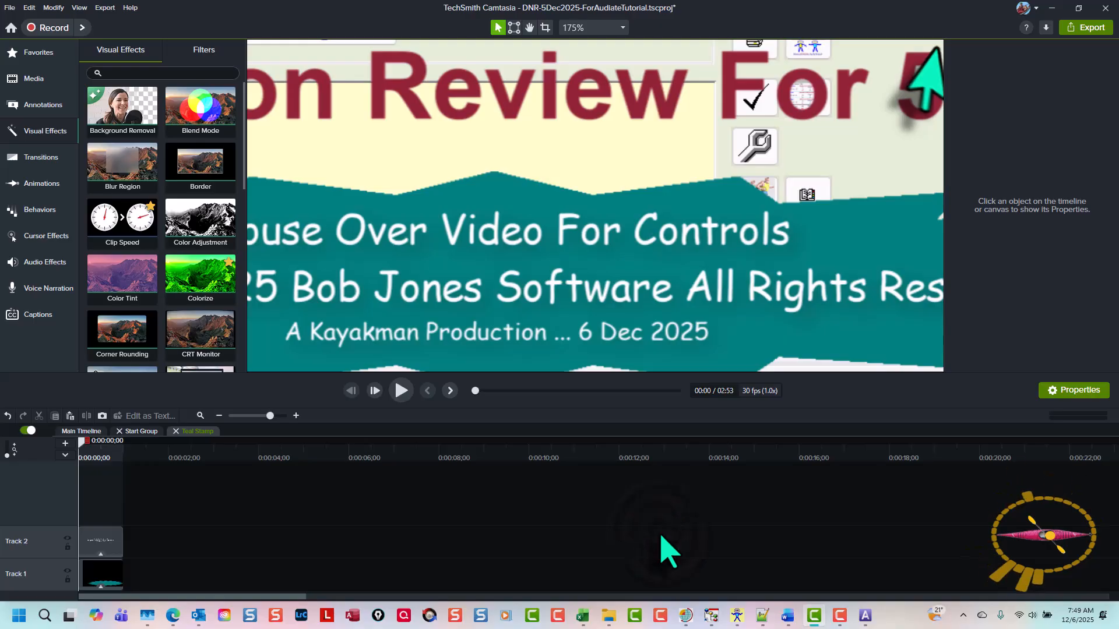
left_click(660, 536)
left_click(660, 536)
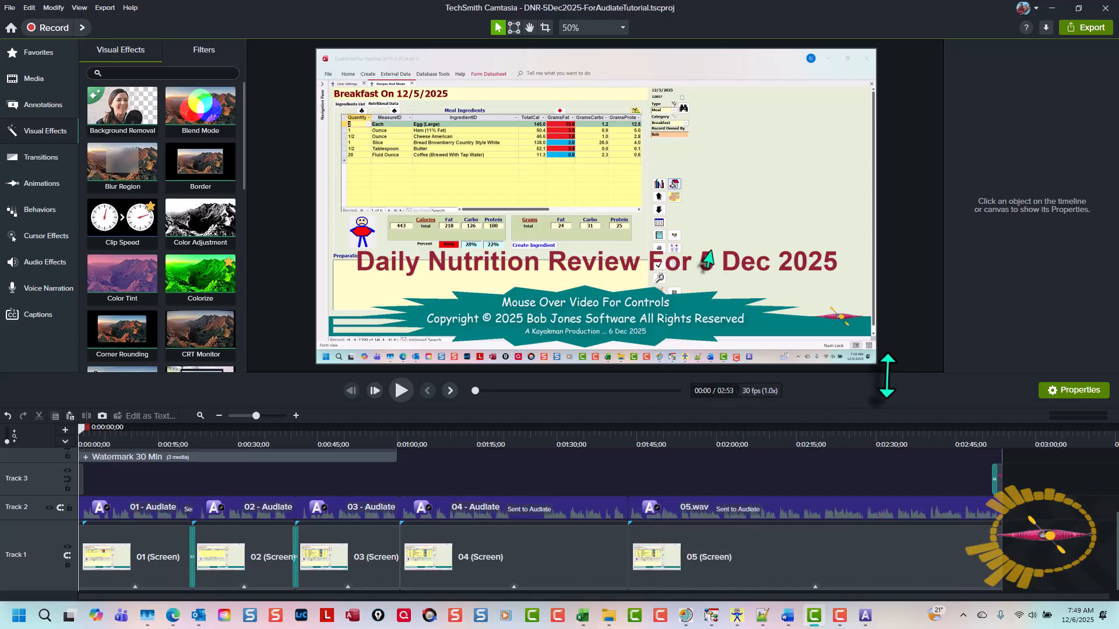
Enlarge the timeline area and extend the Audio Ring and Watermark 30 Min clips together to the end of the 05 narration.
left_click_drag(887, 376, 887, 291)
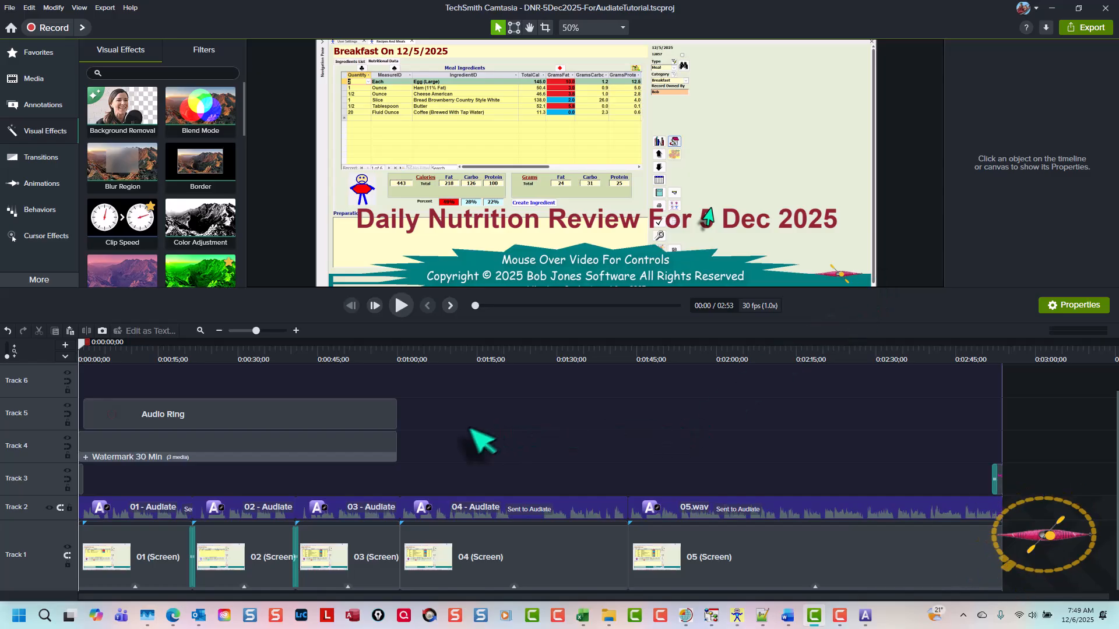
left_click_drag(418, 450, 1007, 471)
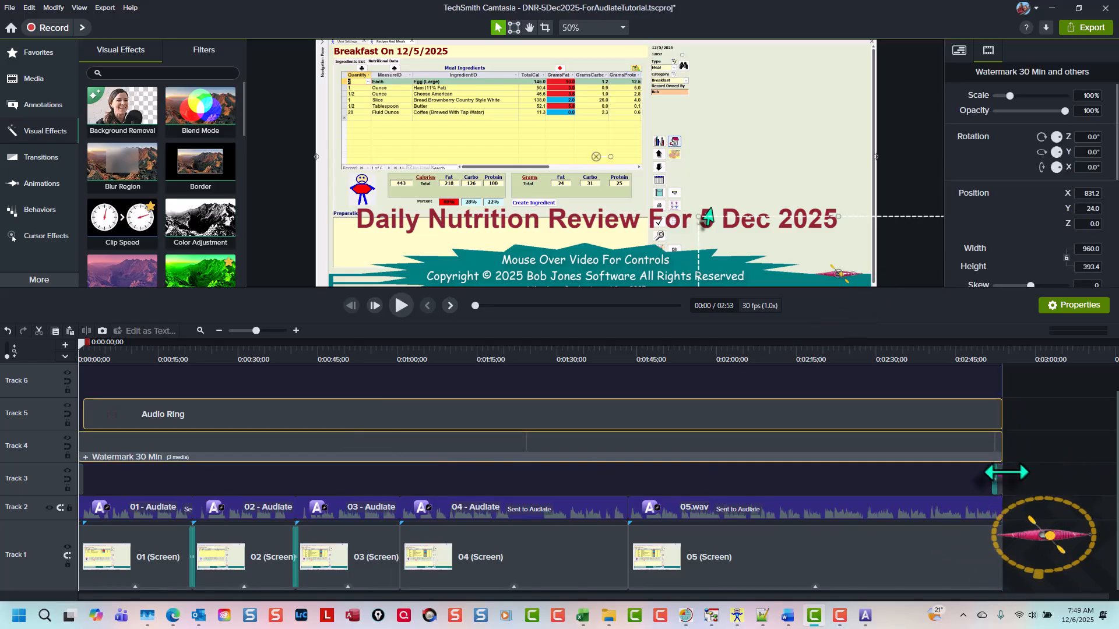
left_click(1007, 472)
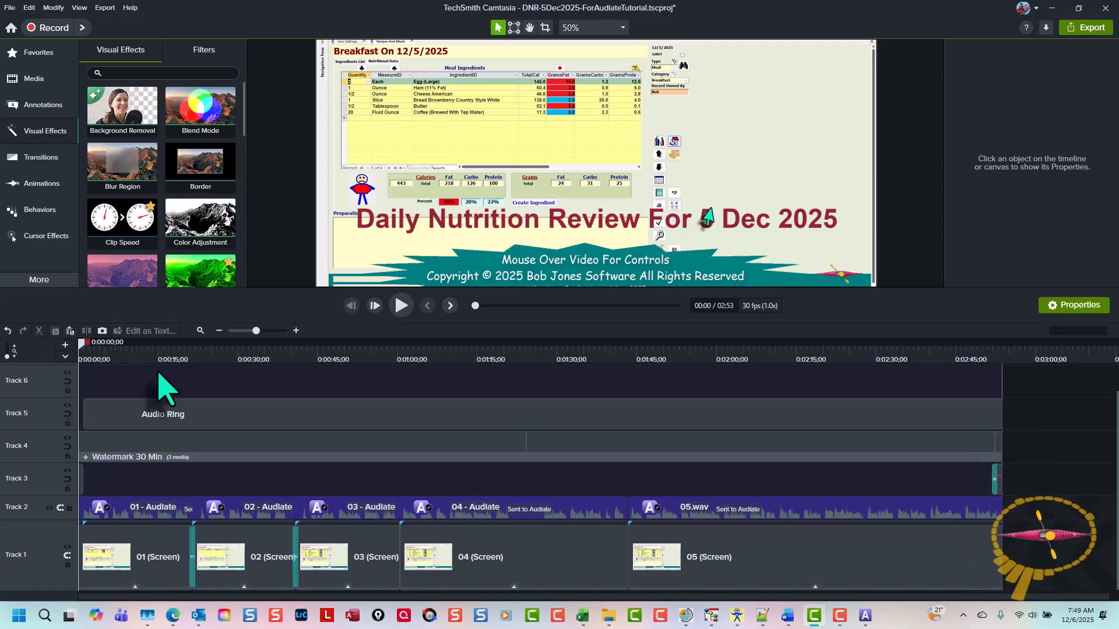
Fit the whole frame on the canvas and play the edited video from the beginning to review it.
key("ctrl+0")
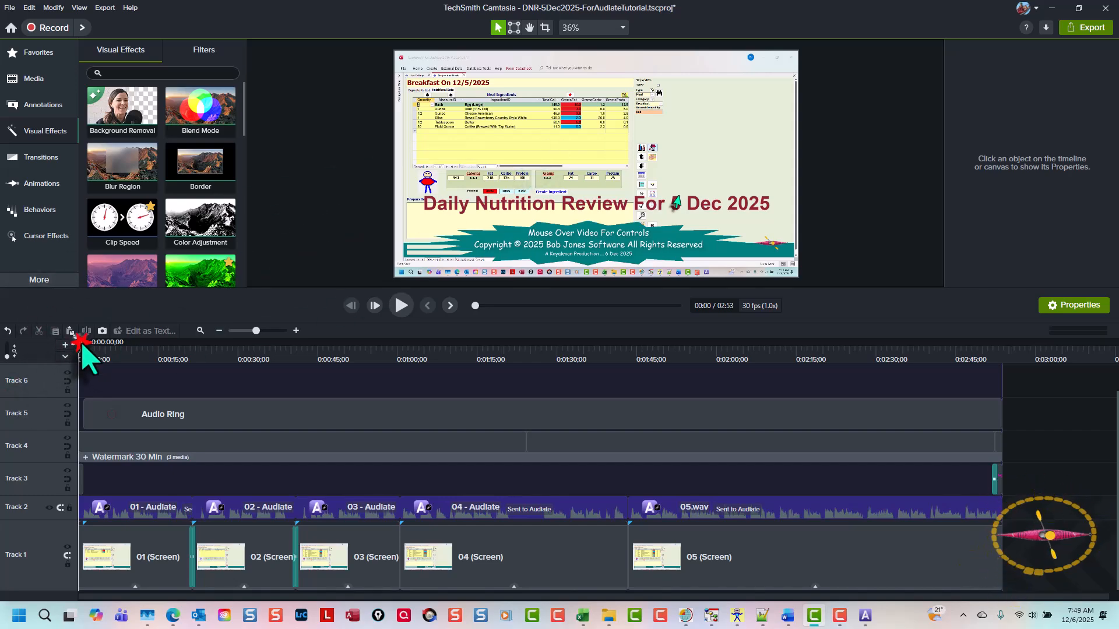
left_click_drag(82, 345, 9, 344)
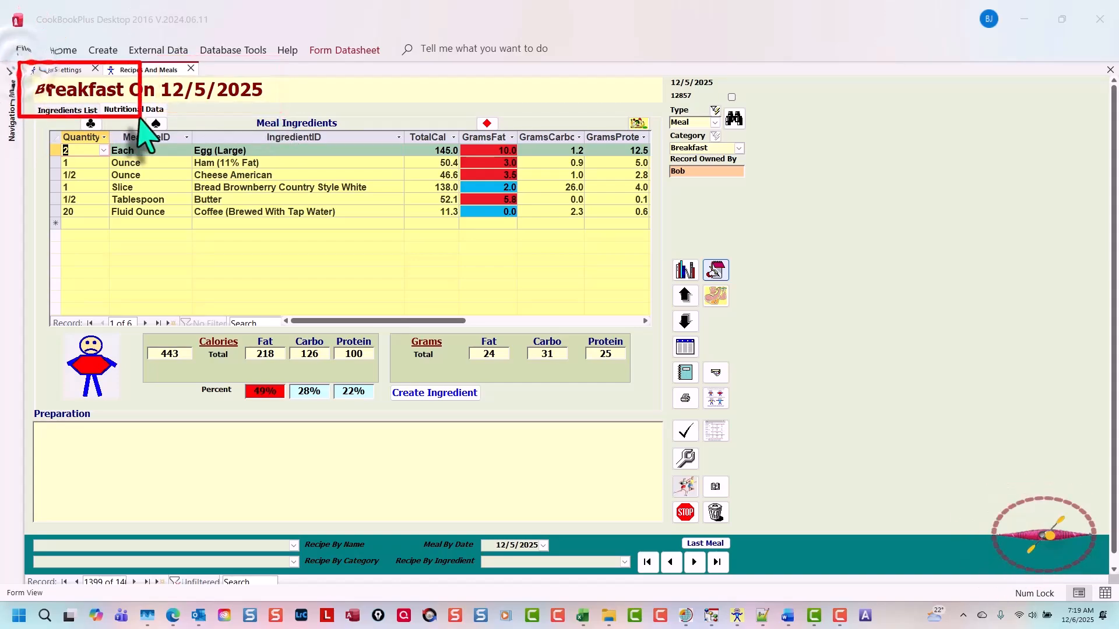
left_click(51, 129)
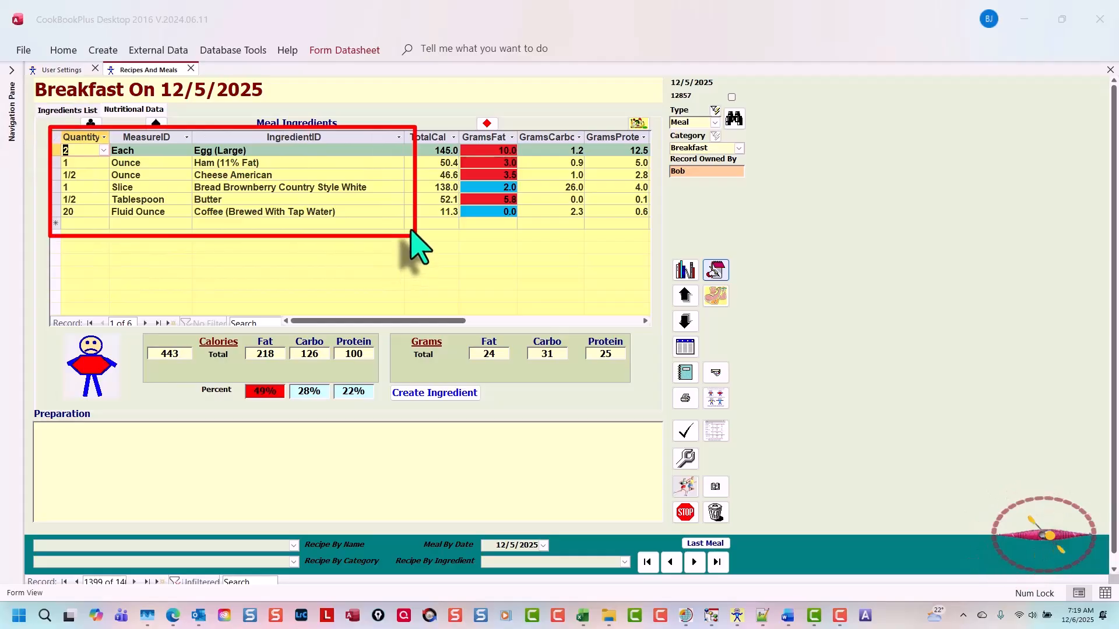
mouse_move(47, 316)
left_mouse_down()
mouse_move(51, 385)
mouse_move(296, 418)
left_mouse_up()
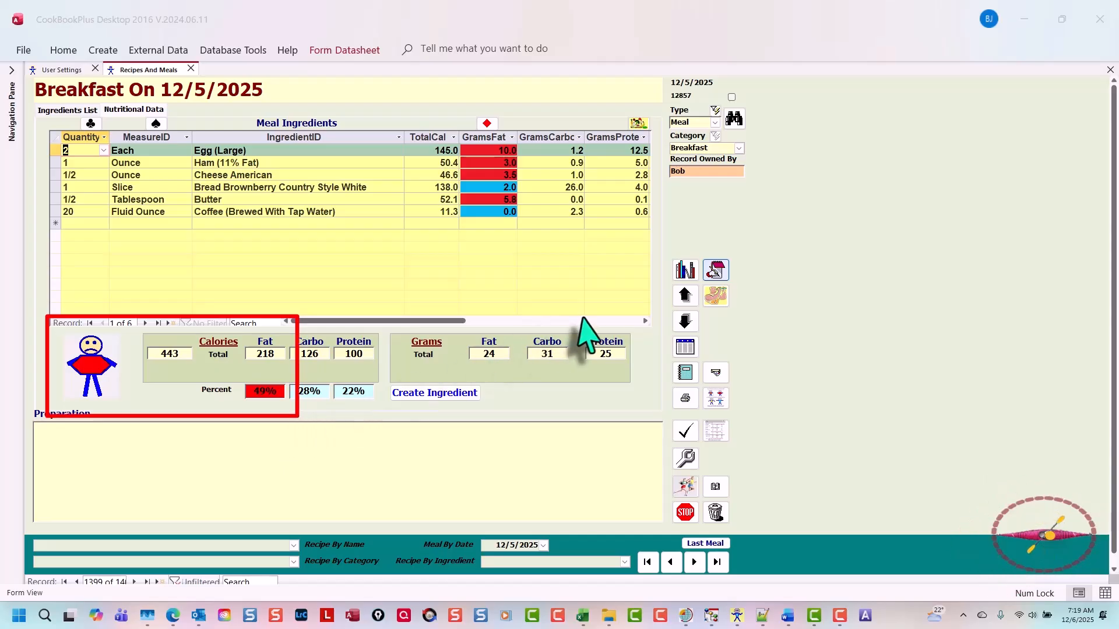
mouse_move(582, 317)
left_mouse_down()
mouse_move(581, 374)
mouse_move(634, 380)
left_mouse_up()
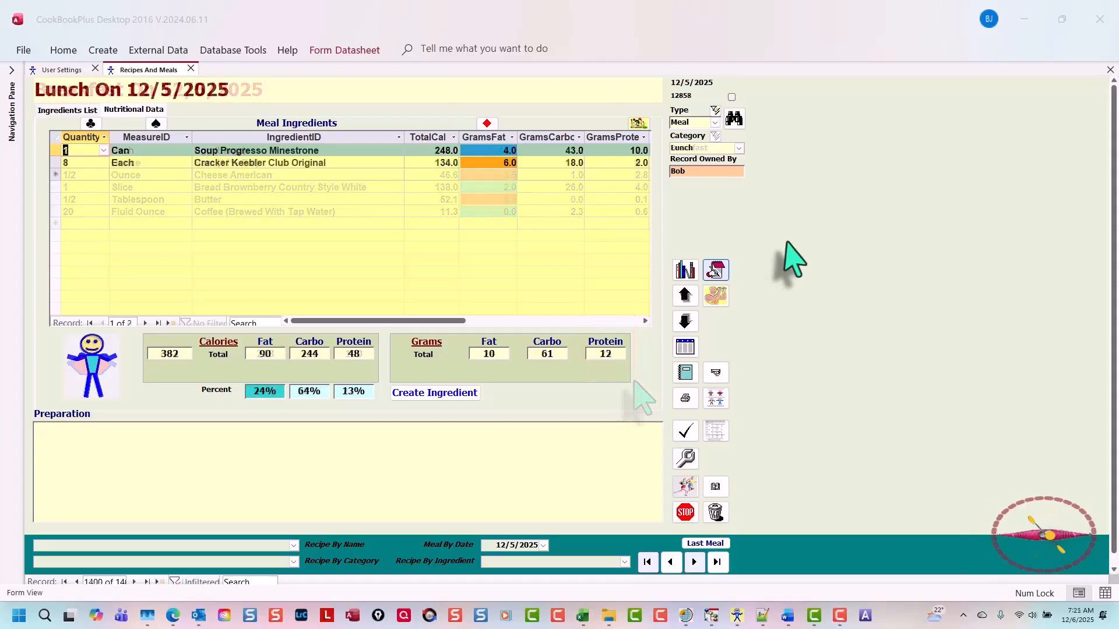
mouse_move(16, 71)
left_mouse_down()
mouse_move(30, 90)
mouse_move(96, 114)
mouse_move(82, 178)
mouse_move(398, 178)
left_mouse_up()
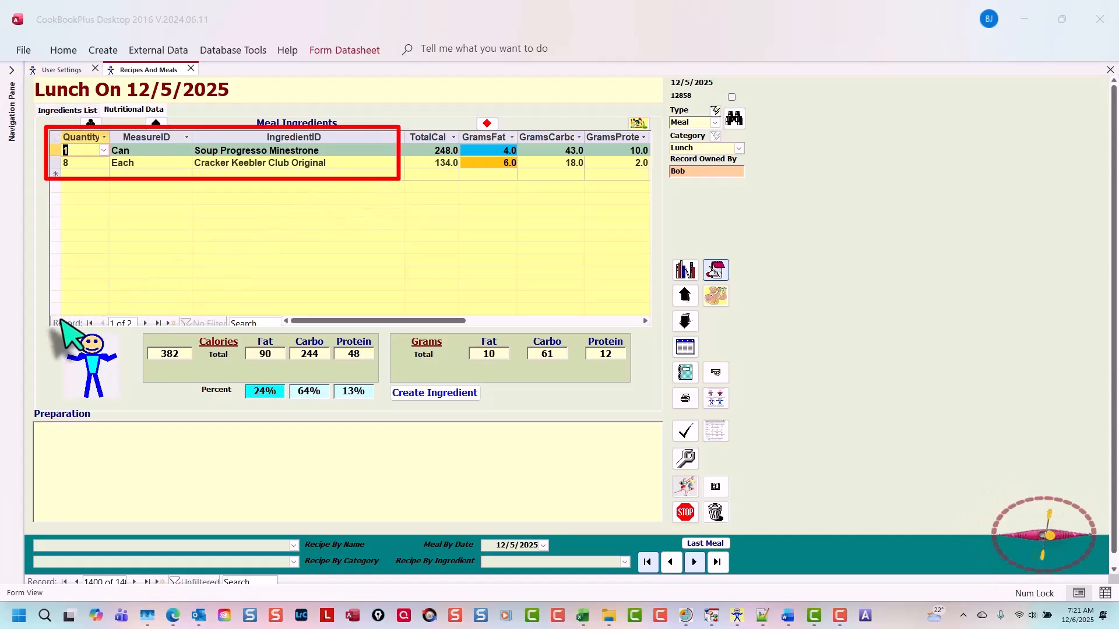
mouse_move(59, 318)
left_mouse_down()
mouse_move(194, 417)
mouse_move(304, 417)
left_mouse_up()
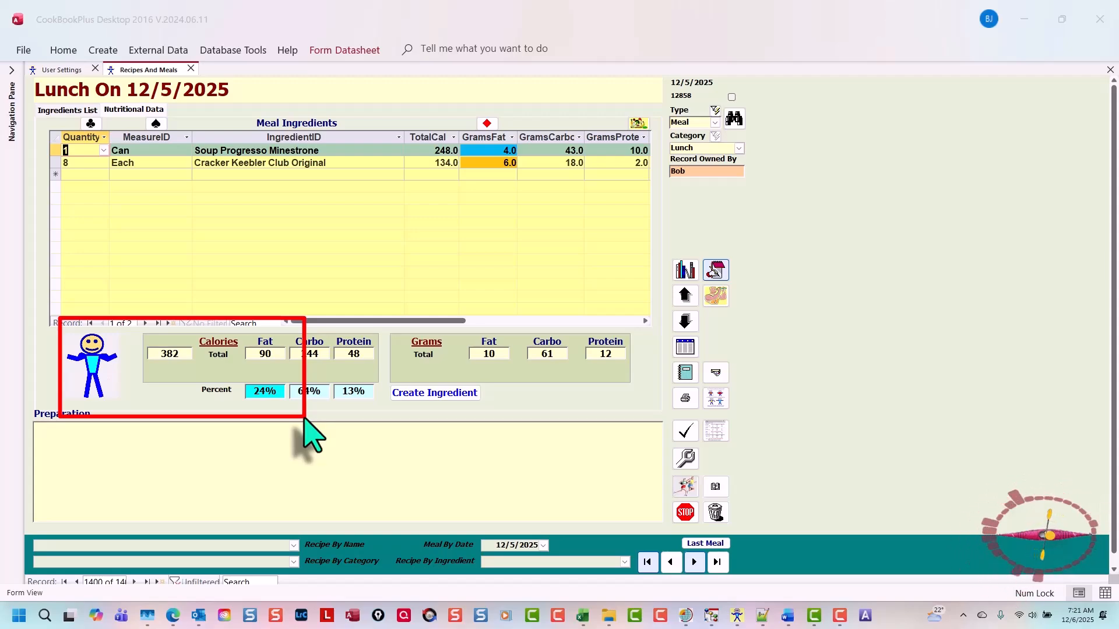
left_click(577, 318)
left_click_drag(574, 368, 645, 383)
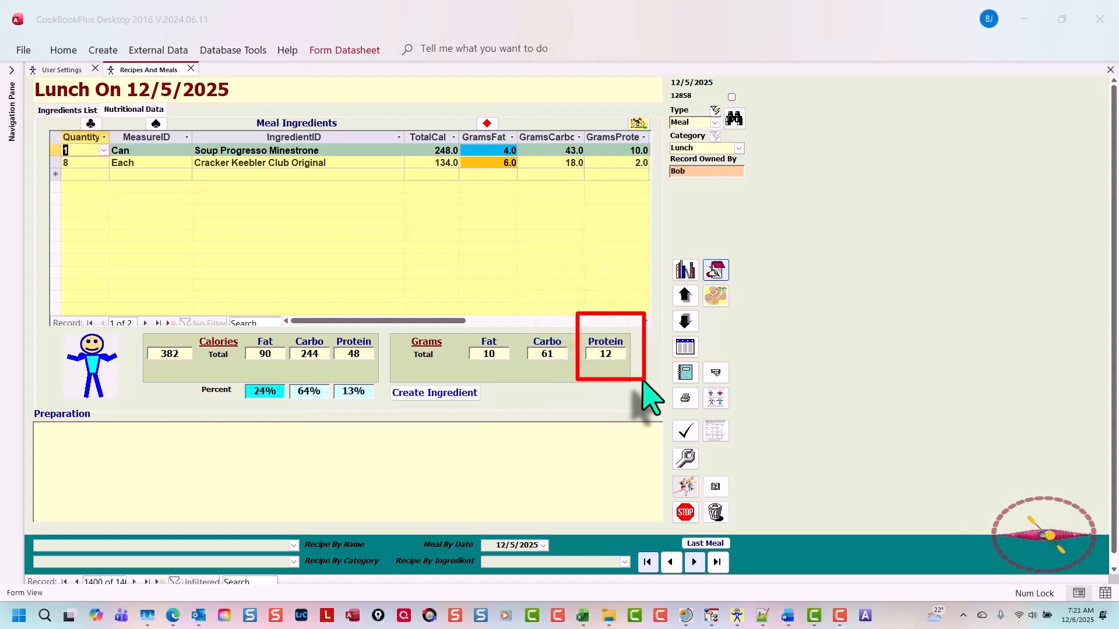
left_click(685, 321)
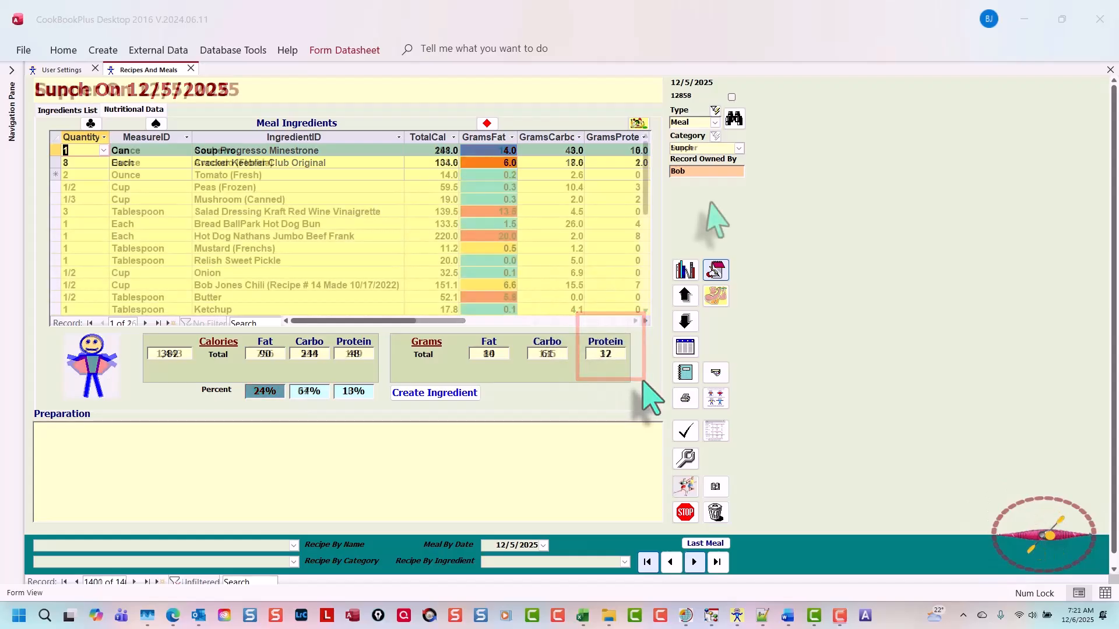
left_click(19, 52)
mouse_move(17, 53)
left_mouse_down()
mouse_move(104, 116)
mouse_move(74, 286)
mouse_move(556, 344)
mouse_move(483, 341)
left_mouse_up()
left_click(39, 117)
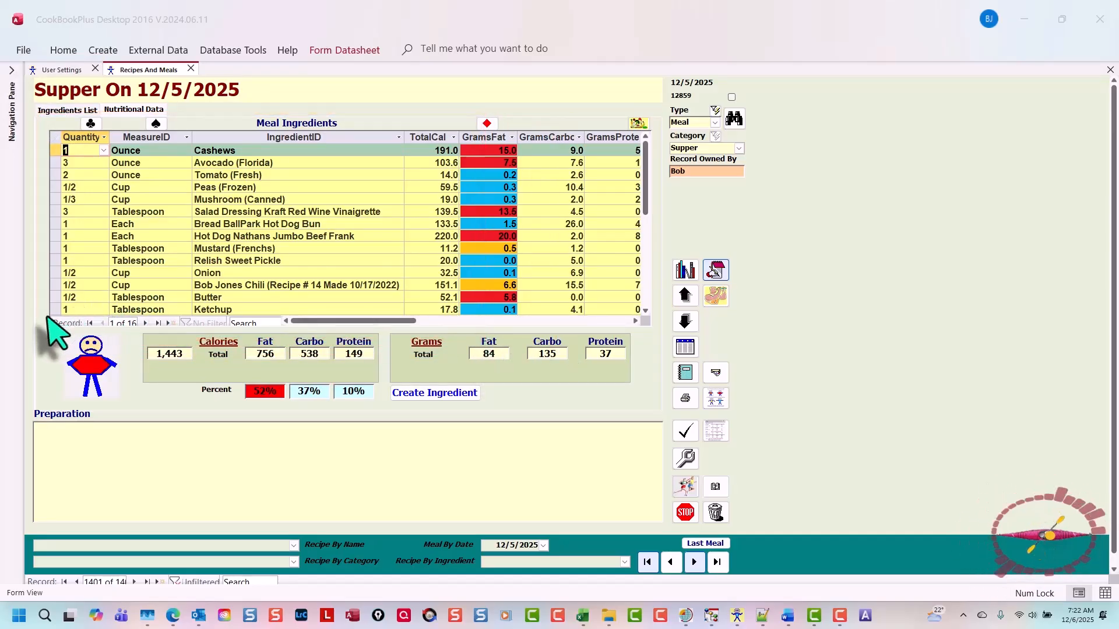
mouse_move(48, 318)
left_mouse_down()
mouse_move(188, 425)
mouse_move(301, 425)
left_mouse_up()
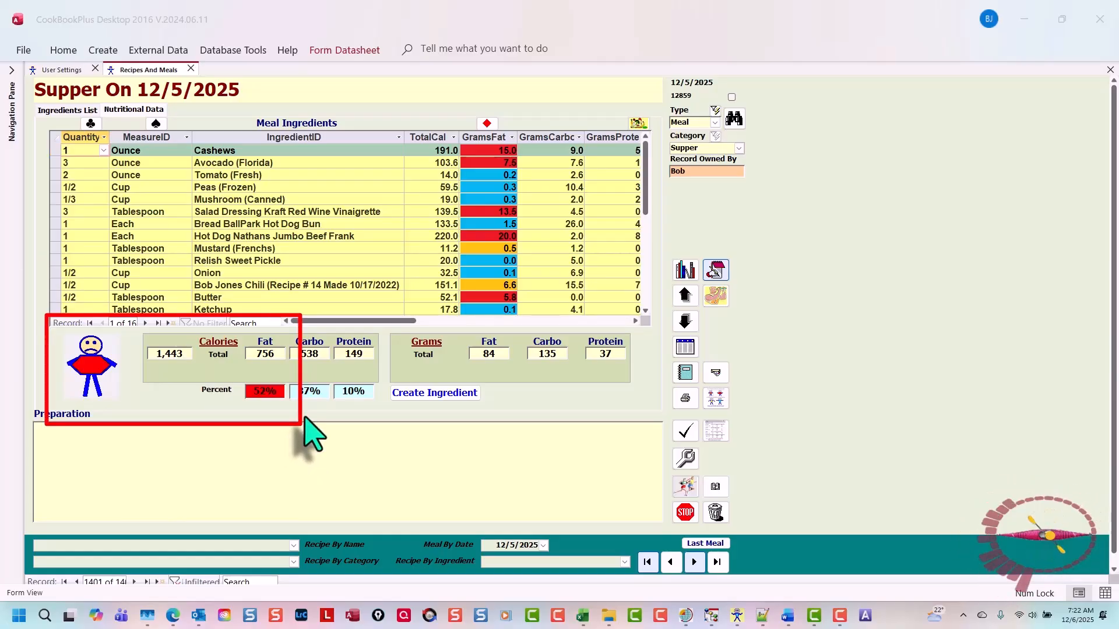
mouse_move(584, 315)
left_mouse_down()
mouse_move(573, 372)
mouse_move(643, 379)
left_mouse_up()
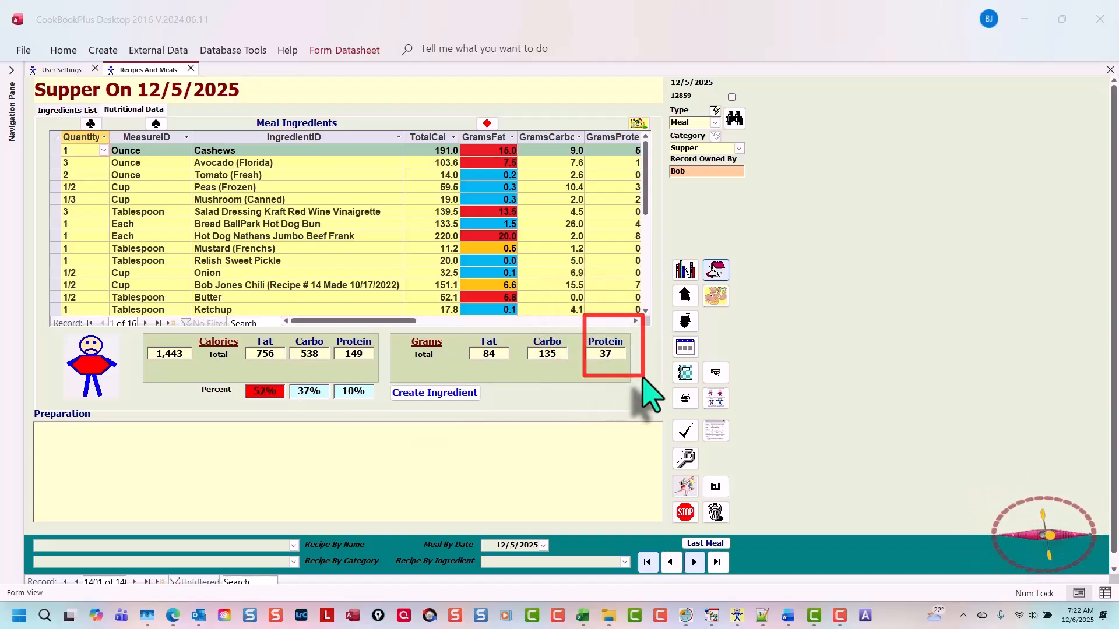
left_click(716, 398)
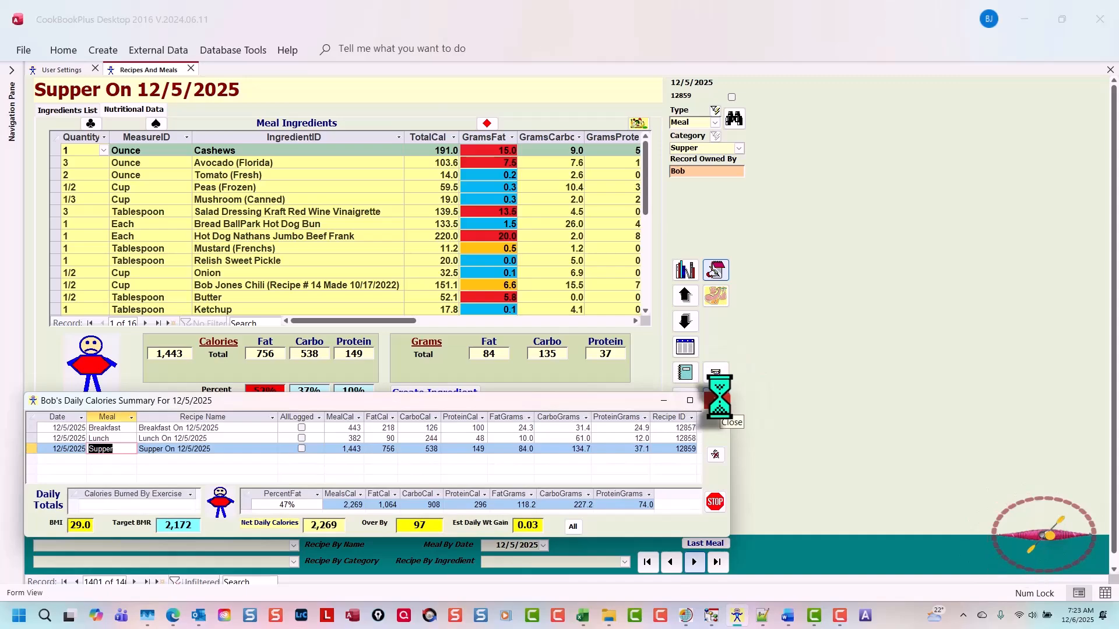
mouse_move(27, 402)
left_mouse_down()
mouse_move(63, 474)
mouse_move(358, 484)
mouse_move(382, 472)
left_mouse_up()
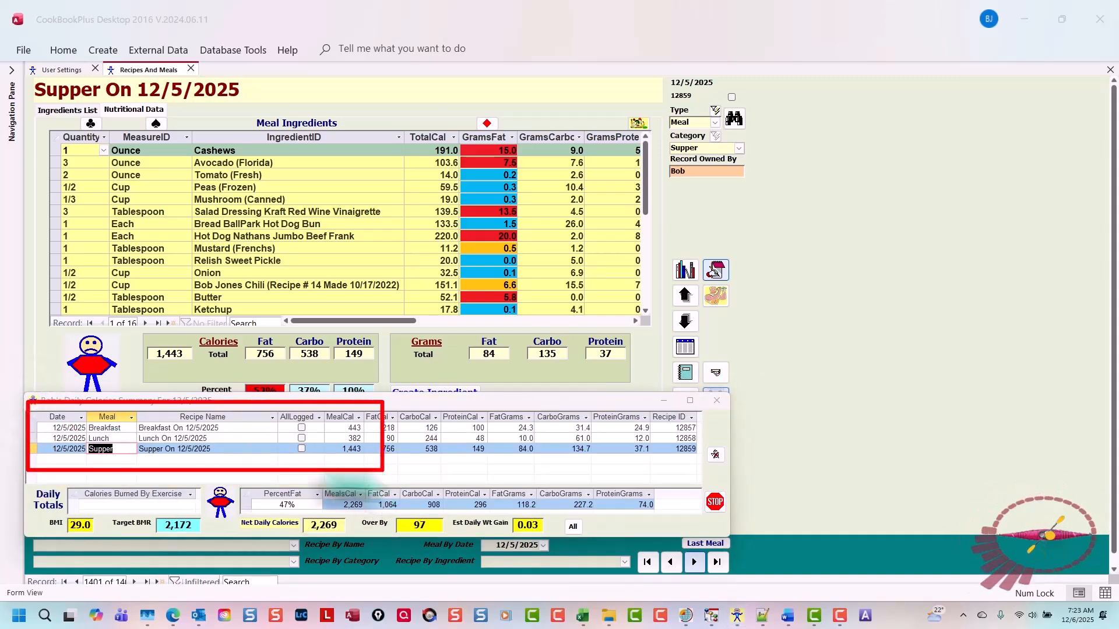
left_click_drag(58, 482, 209, 523)
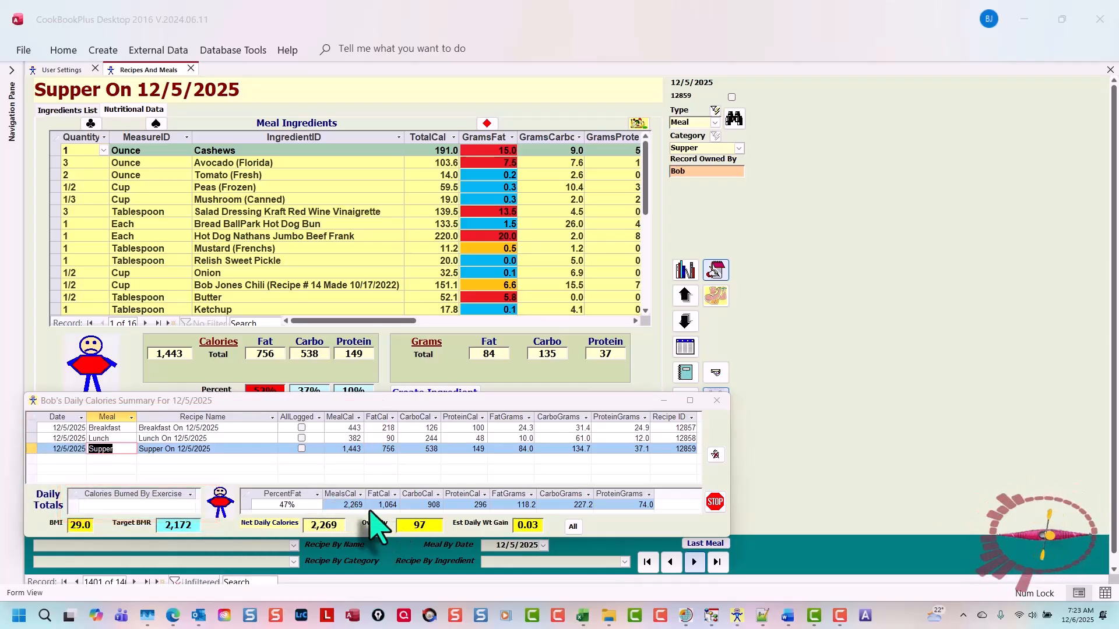
mouse_move(370, 515)
left_mouse_down()
mouse_move(183, 519)
mouse_move(188, 484)
left_mouse_up()
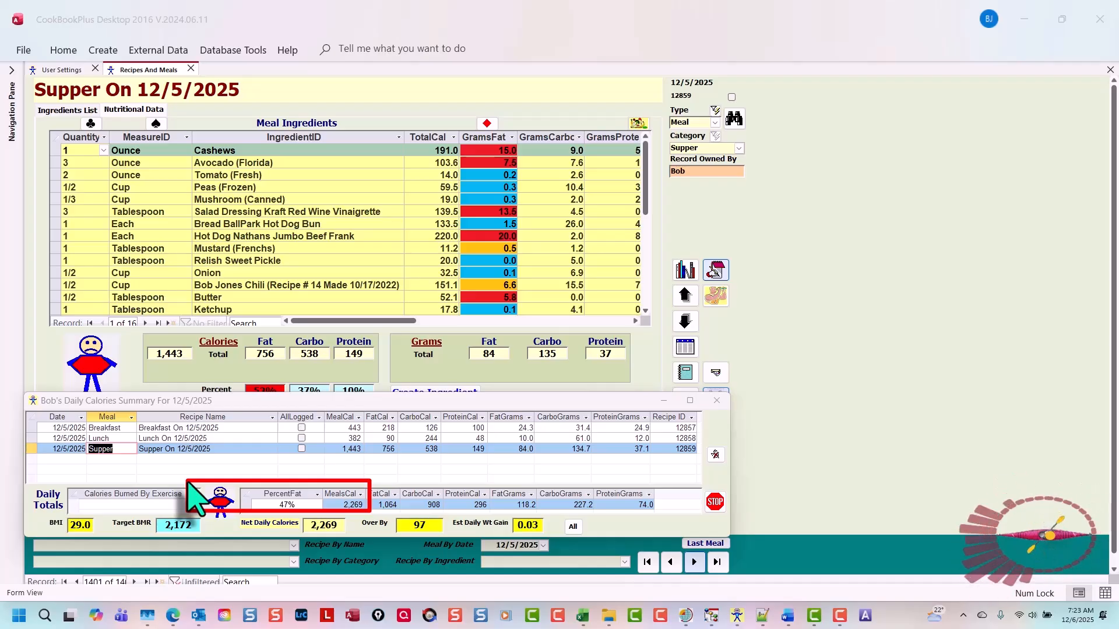
mouse_move(591, 476)
left_mouse_down()
mouse_move(606, 504)
mouse_move(671, 526)
left_mouse_up()
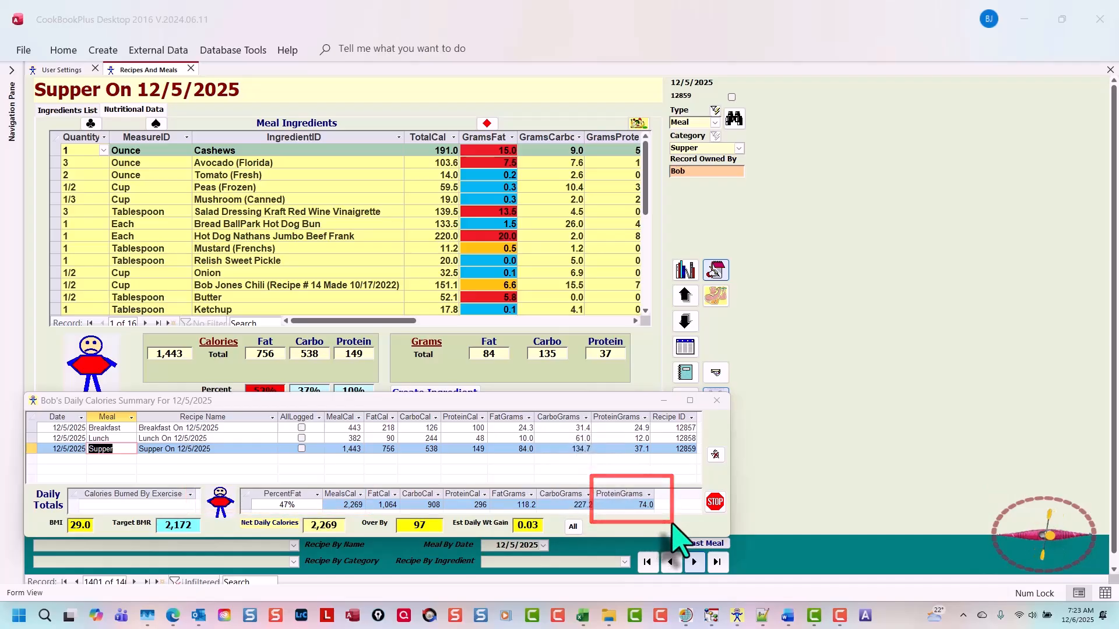
left_click(220, 501)
left_click_drag(227, 506, 354, 549)
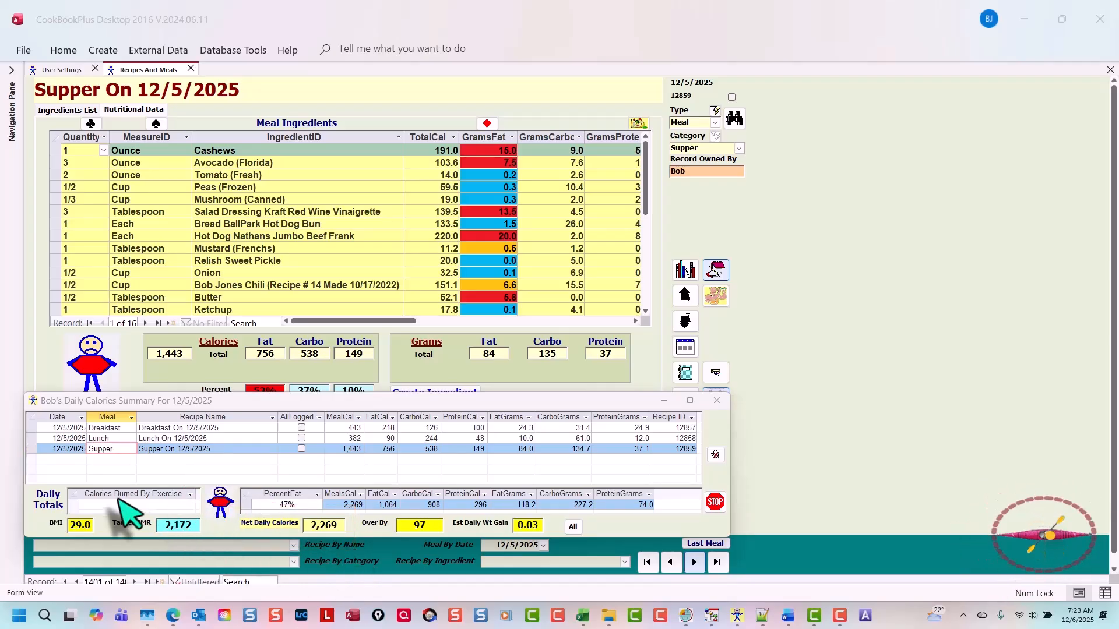
left_click_drag(107, 505, 225, 543)
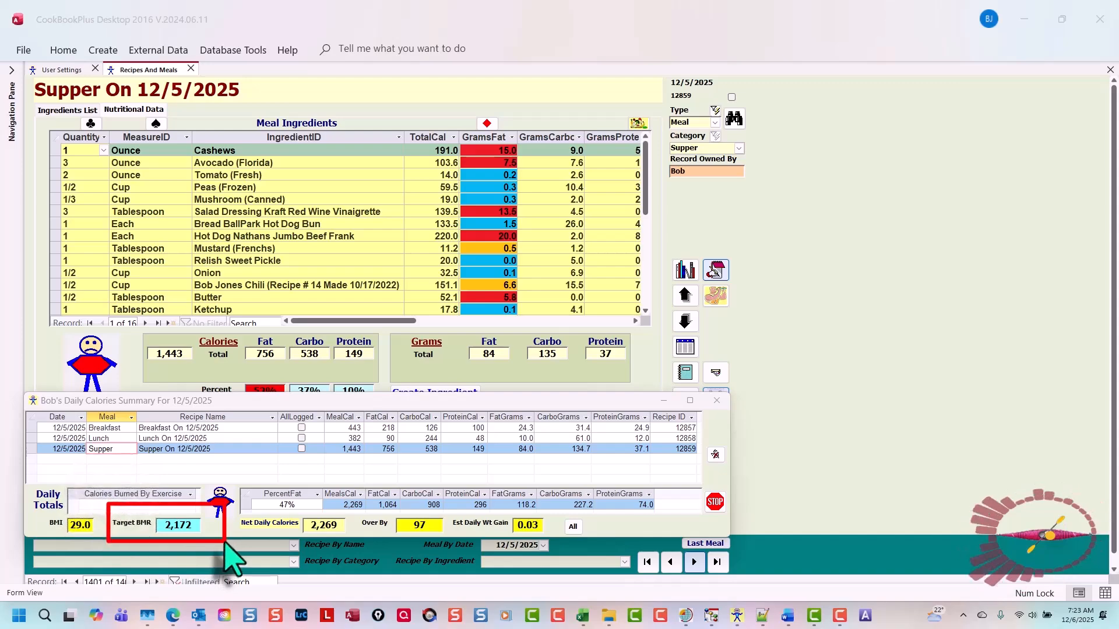
mouse_move(349, 509)
left_mouse_down()
mouse_move(402, 539)
mouse_move(453, 543)
left_mouse_up()
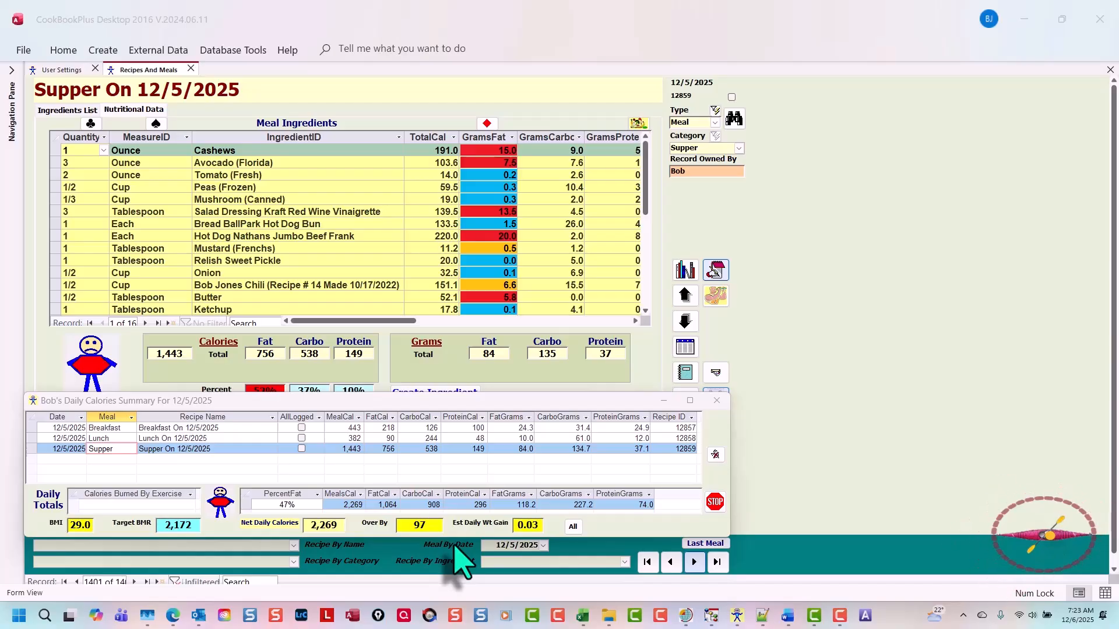
Close the daily calories summary and examine the nutrition history's period averages, fat percentage and exercise results, closing the history when done.
left_click(715, 503)
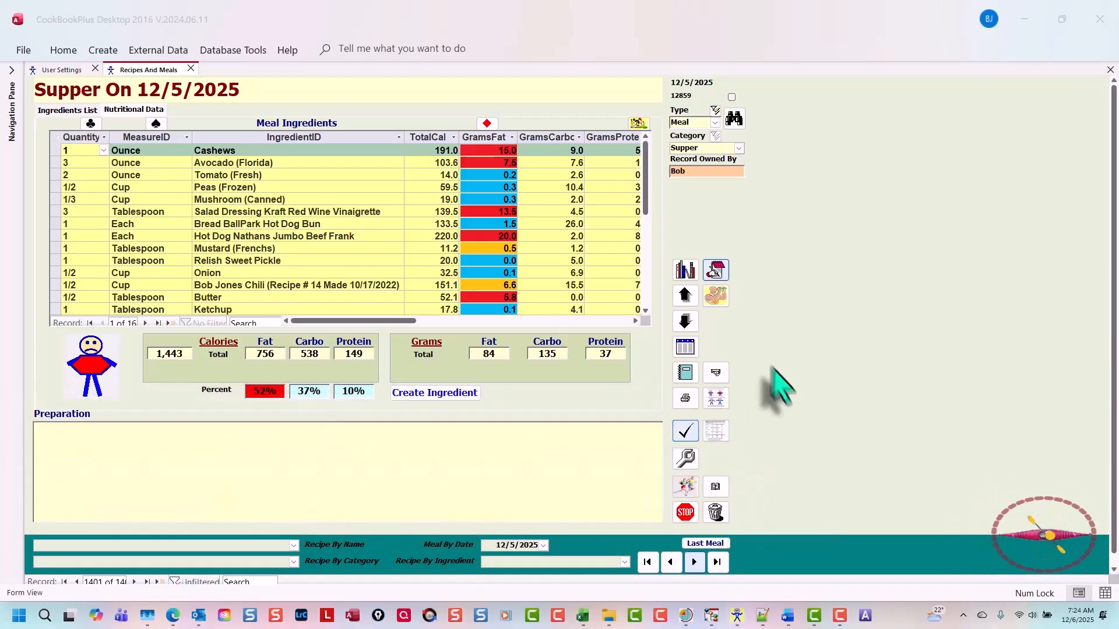
left_click(716, 295)
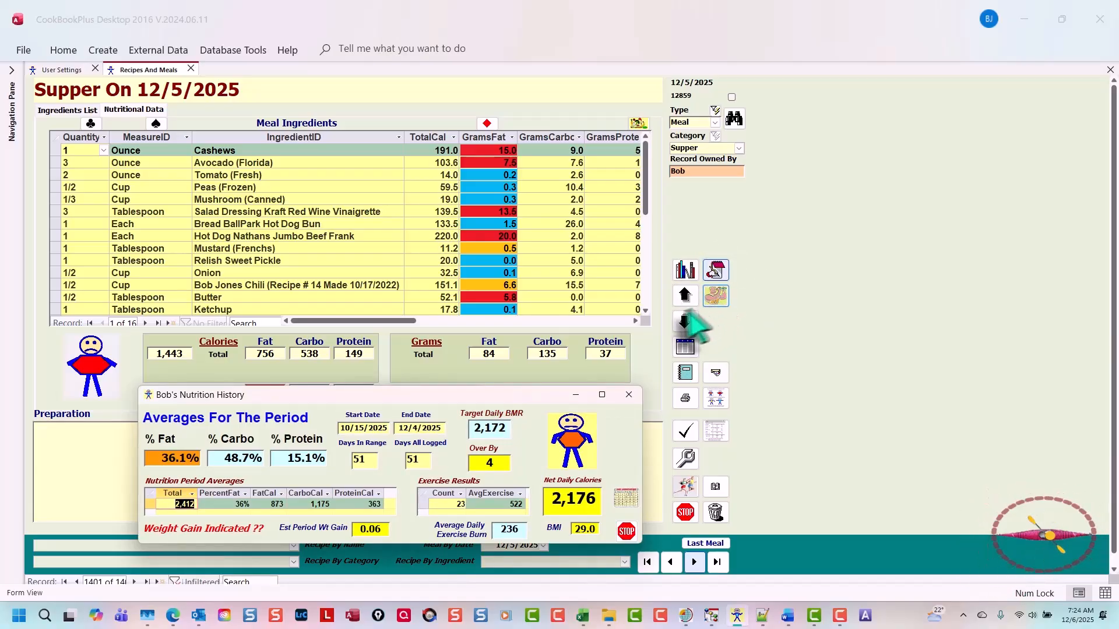
left_click_drag(329, 398, 331, 426)
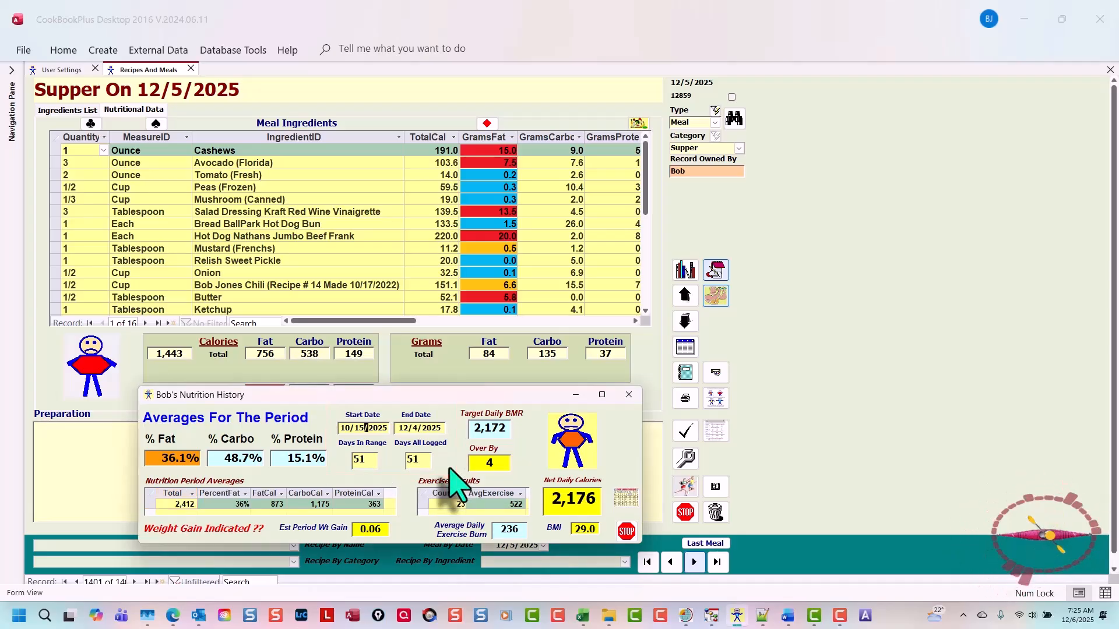
left_click(209, 511)
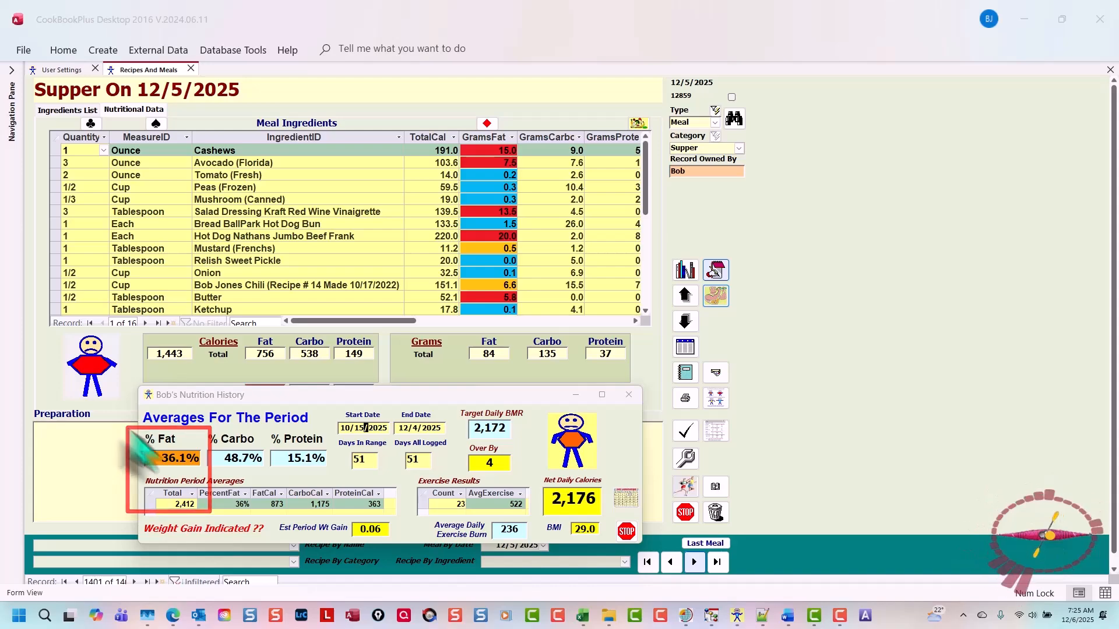
left_click(328, 477)
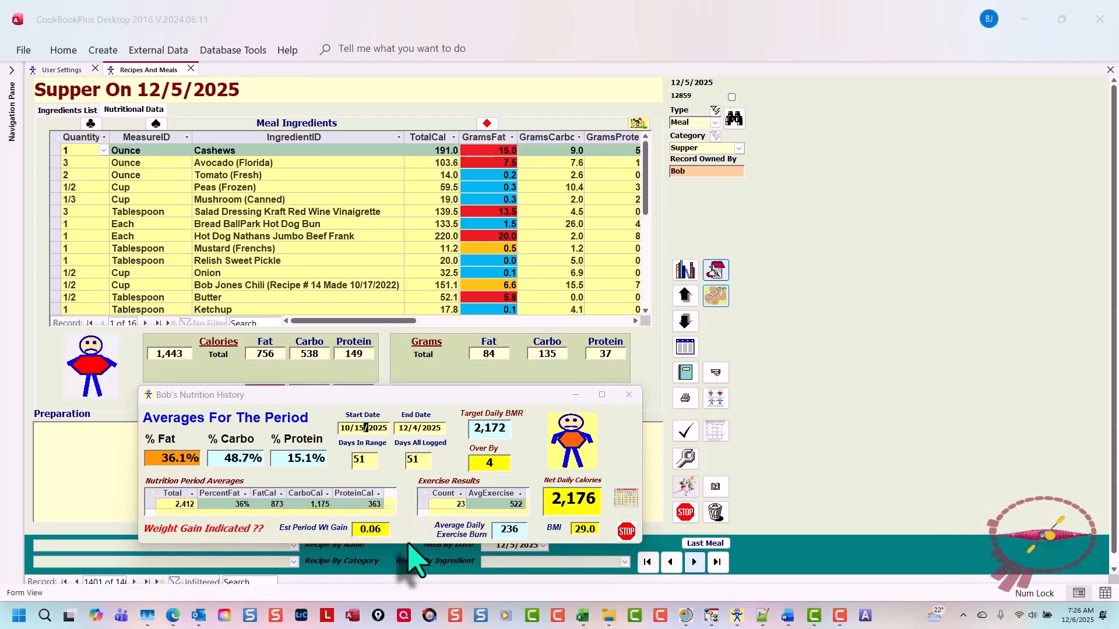
left_click(626, 531)
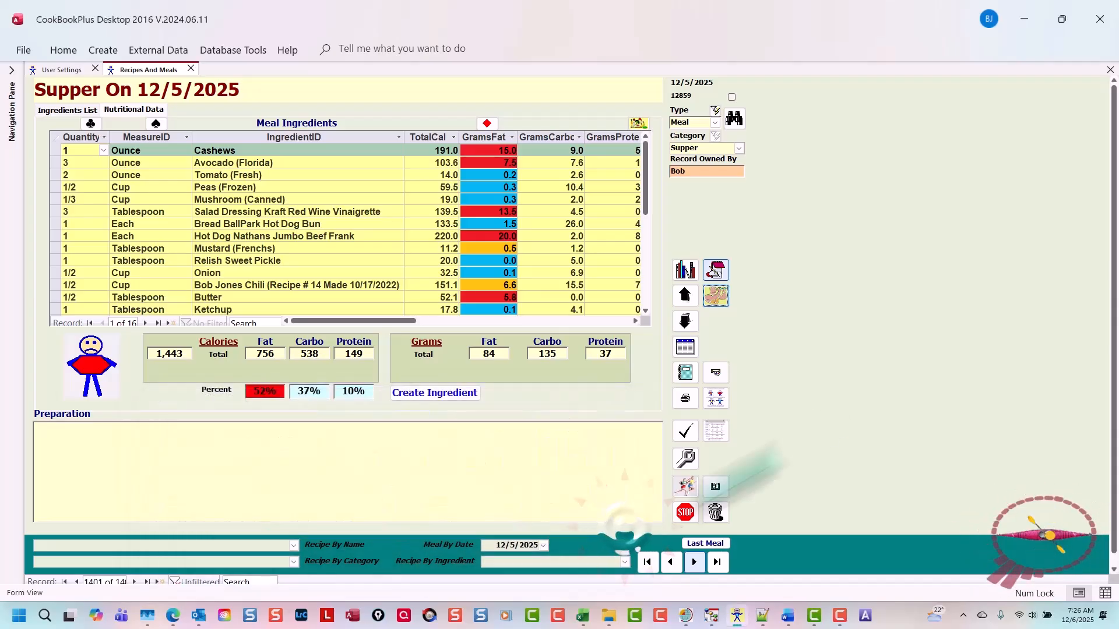